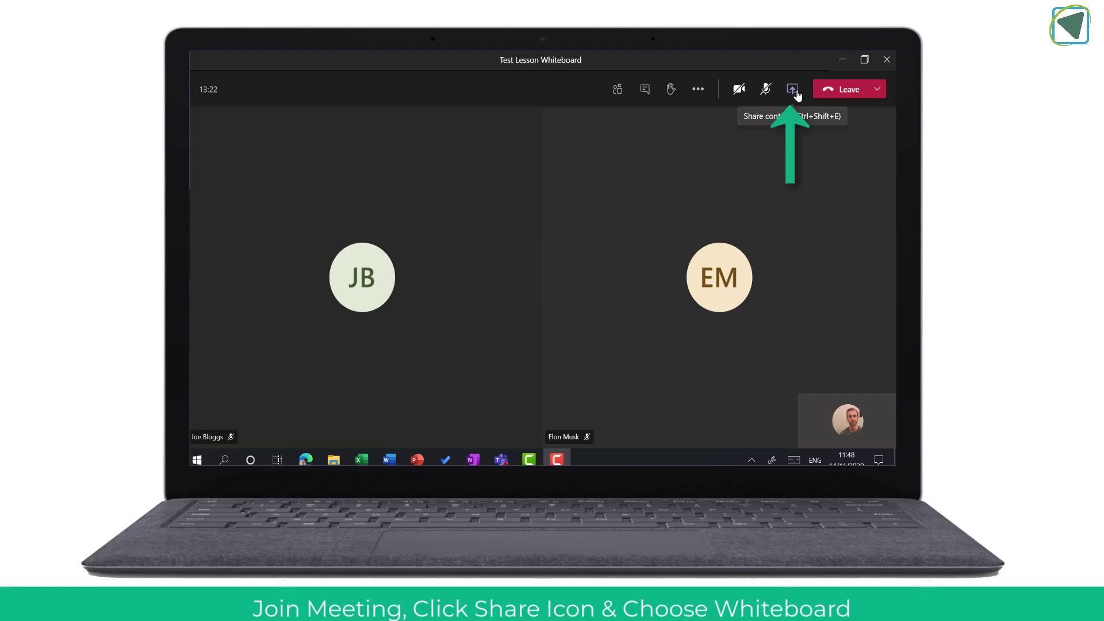
Step: Share Microsoft Whiteboard with the meeting participants
click(794, 90)
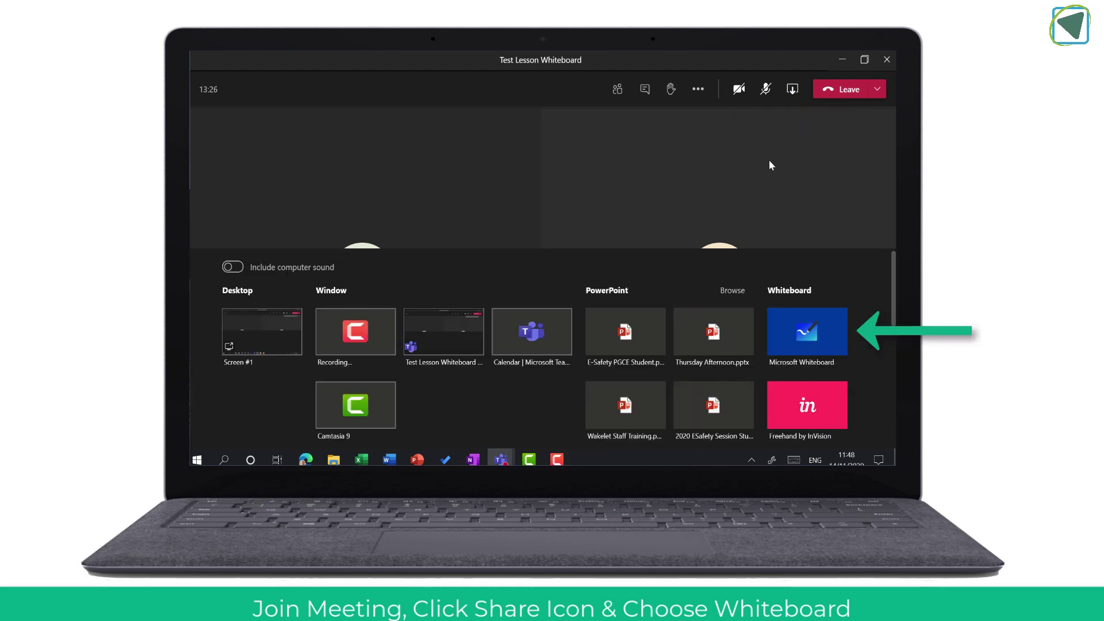
click(788, 316)
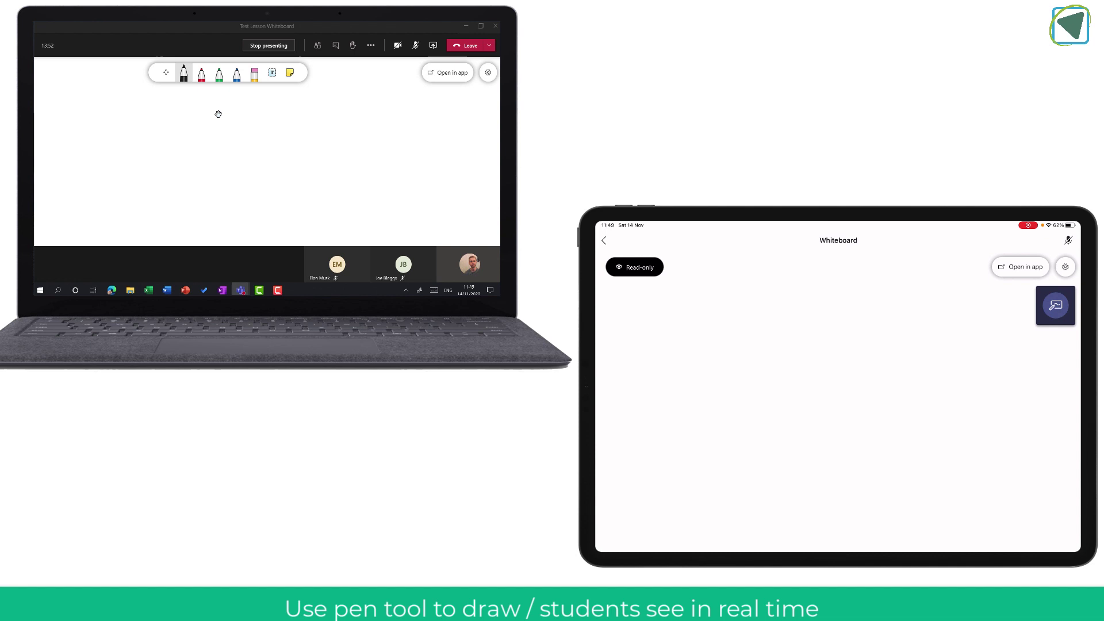
Step: Handwrite "hello" with an underline on the whiteboard using the black pen
drag(205, 117, 221, 157)
drag(222, 148, 238, 155)
drag(233, 117, 245, 155)
drag(250, 134, 251, 135)
mouse_move(212, 166)
mouse_down()
mouse_move(260, 154)
mouse_move(215, 183)
mouse_move(226, 182)
mouse_up()
Step: Handwrite "World" with an underline in red below the black word
click(201, 74)
drag(235, 185, 245, 185)
drag(251, 167, 257, 190)
drag(264, 178, 281, 192)
Step: Erase the red handwritten word and its underline from the whiteboard
click(254, 73)
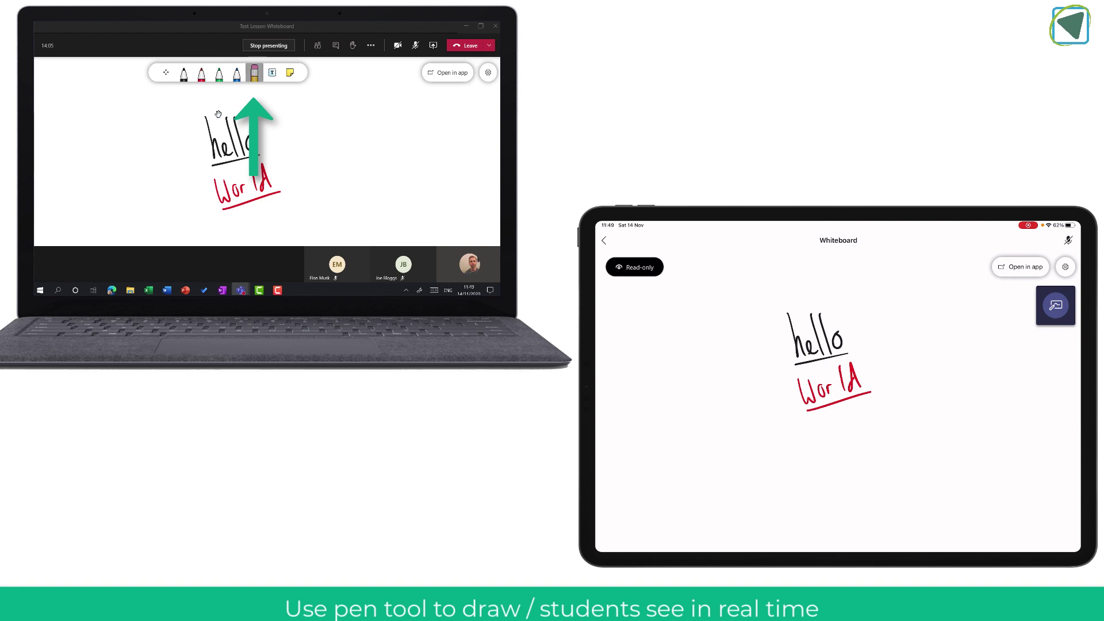
mouse_move(221, 190)
mouse_down()
mouse_move(266, 179)
mouse_move(251, 200)
mouse_up()
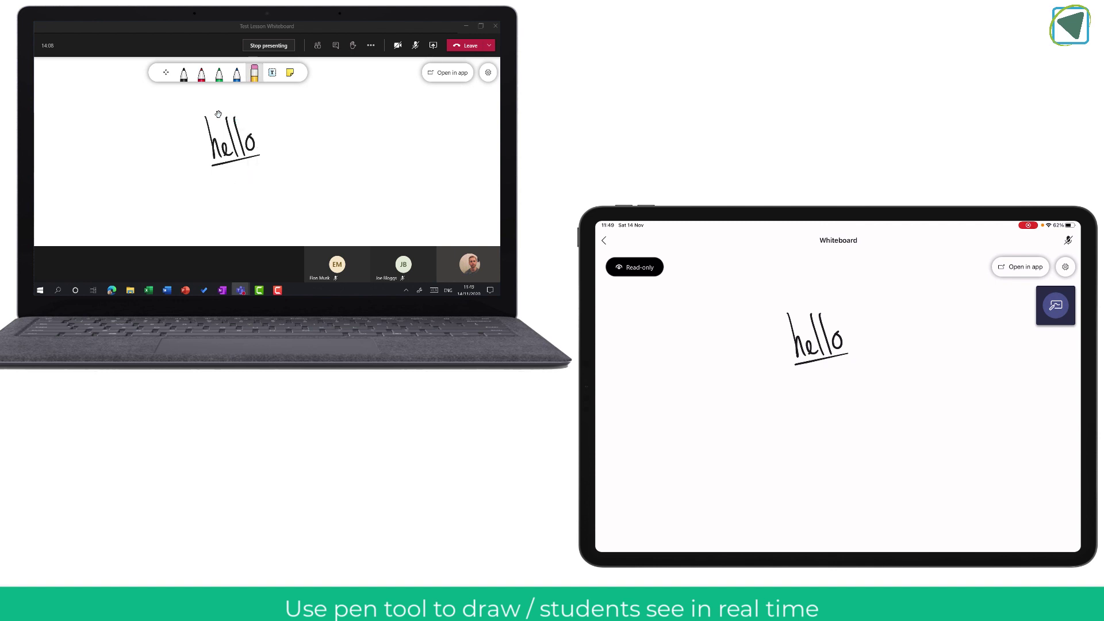
Step: Add a text box reading "Hello" below the handwritten word
click(165, 73)
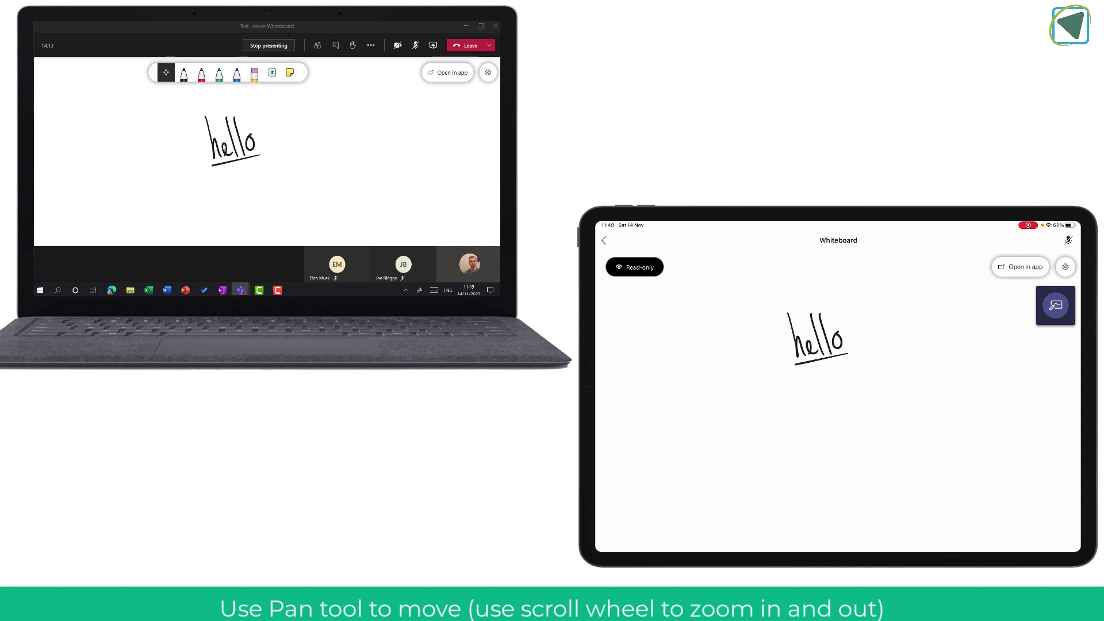
scroll(224, 146, up, 5)
scroll(224, 146, down, 5)
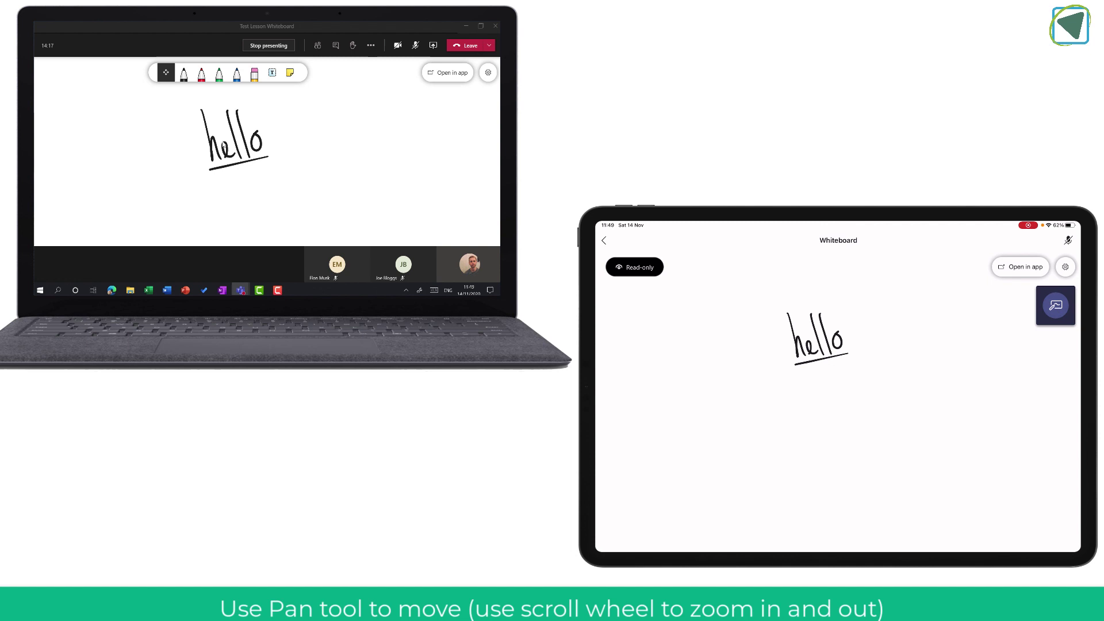
click(272, 77)
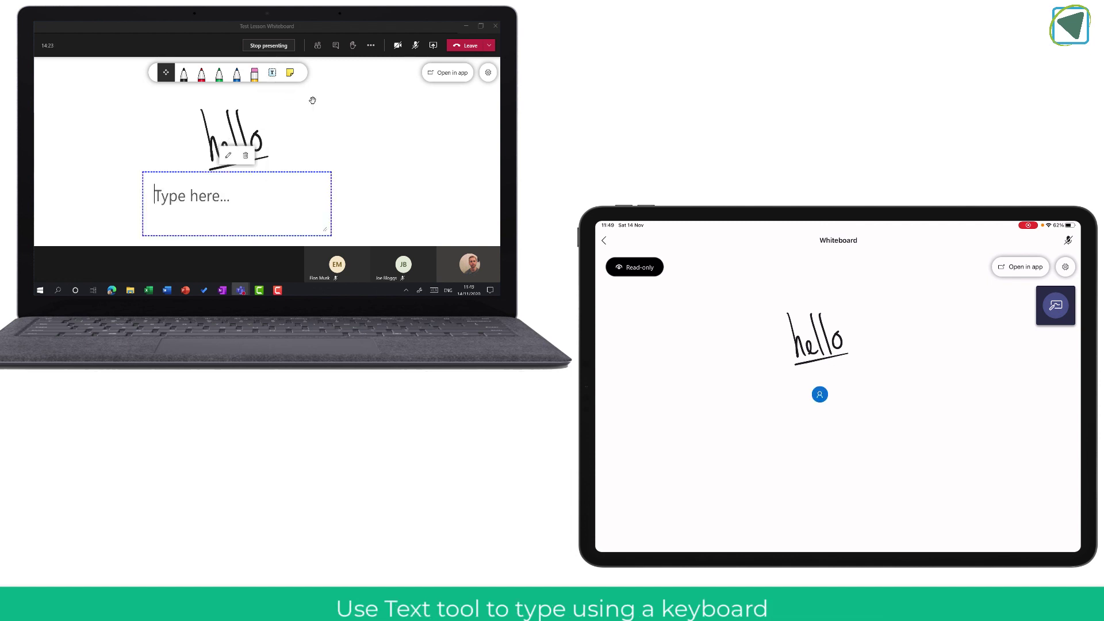
text(Hello)
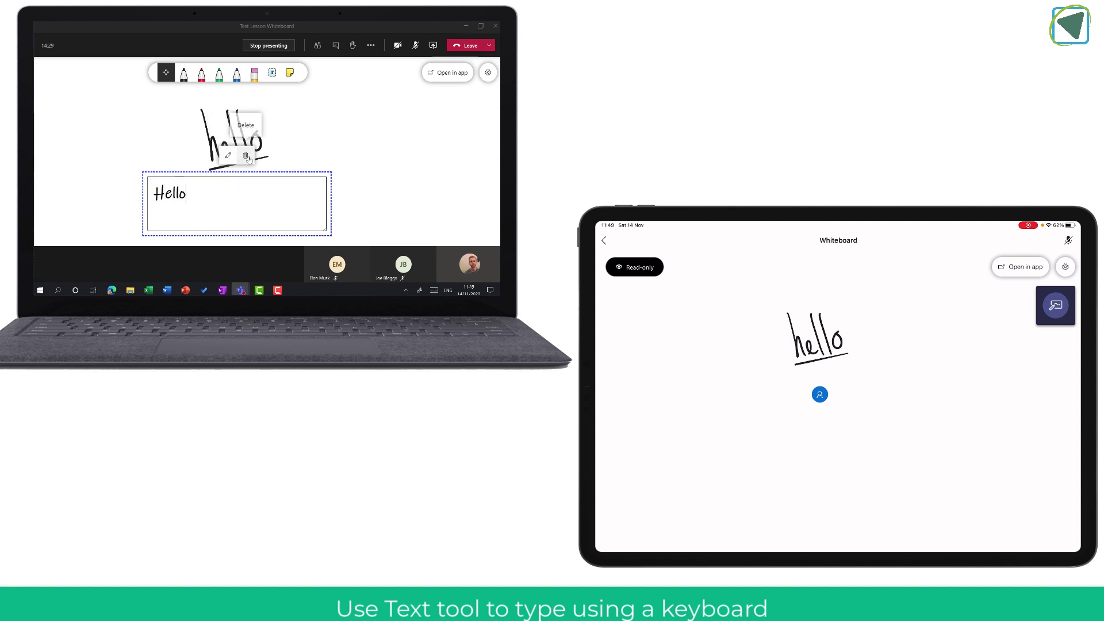
click(287, 155)
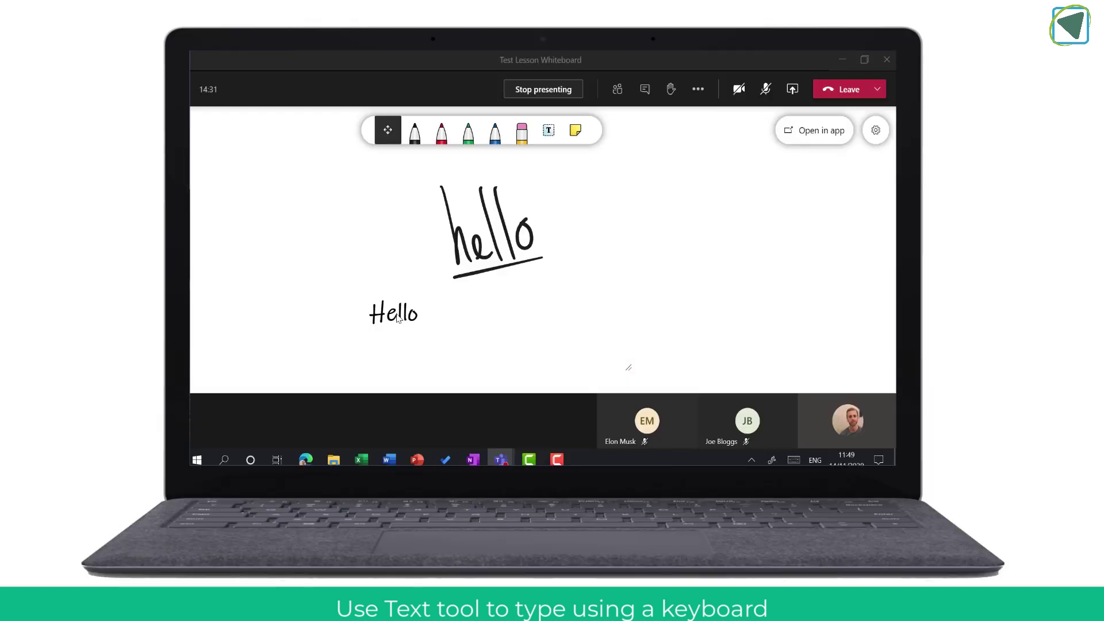
click(172, 197)
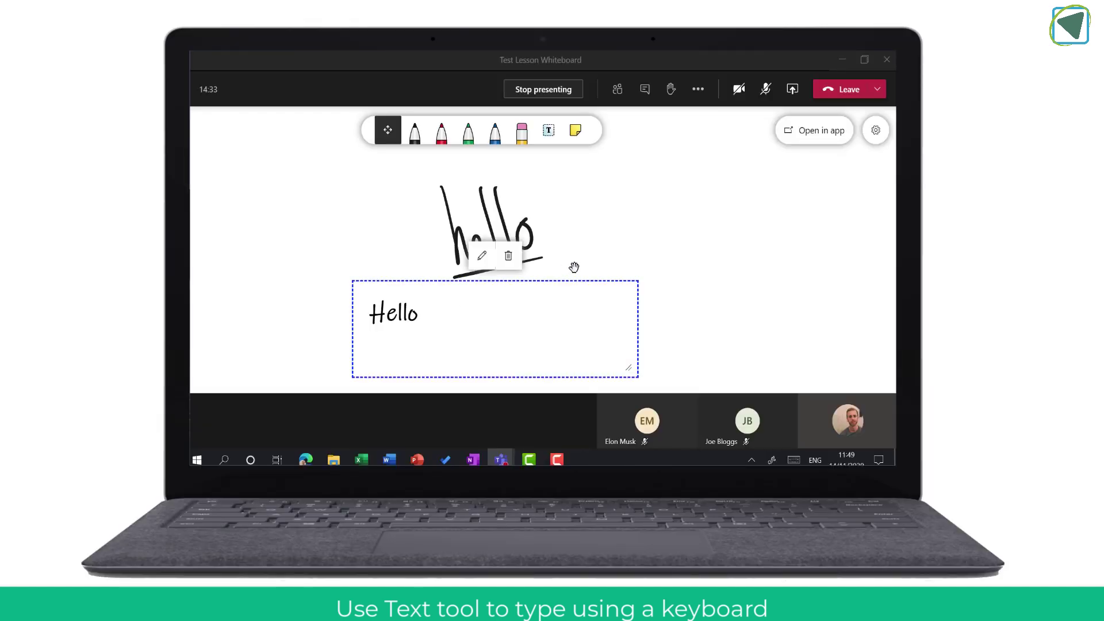
click(603, 257)
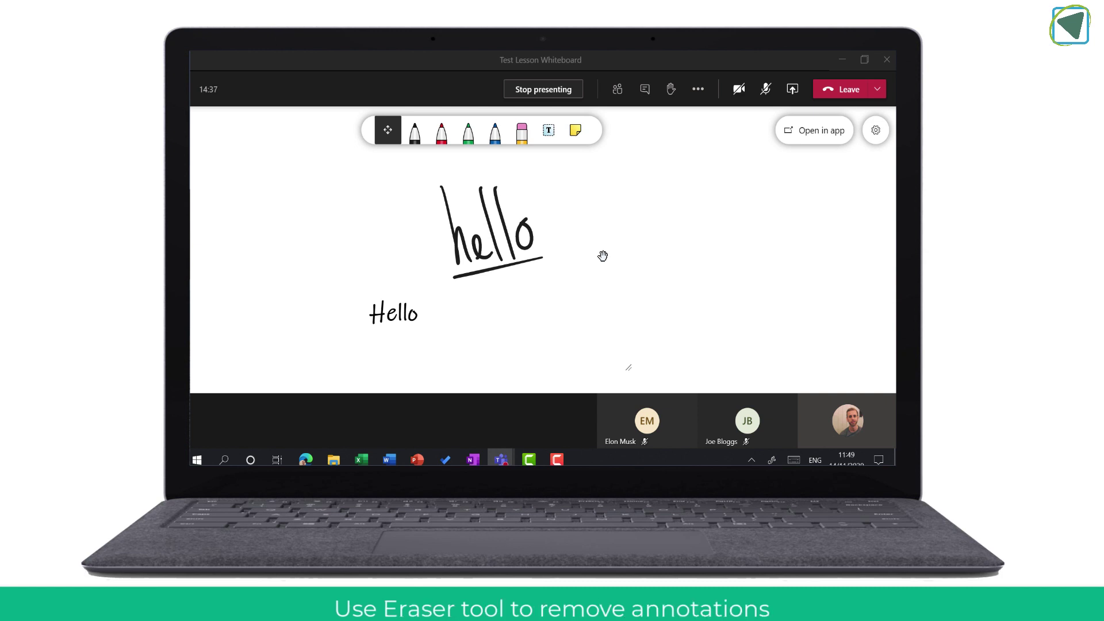
Step: Erase the black handwritten "hello" from the whiteboard
click(521, 132)
mouse_move(533, 222)
mouse_down()
mouse_move(498, 245)
mouse_move(463, 243)
mouse_move(528, 253)
mouse_up()
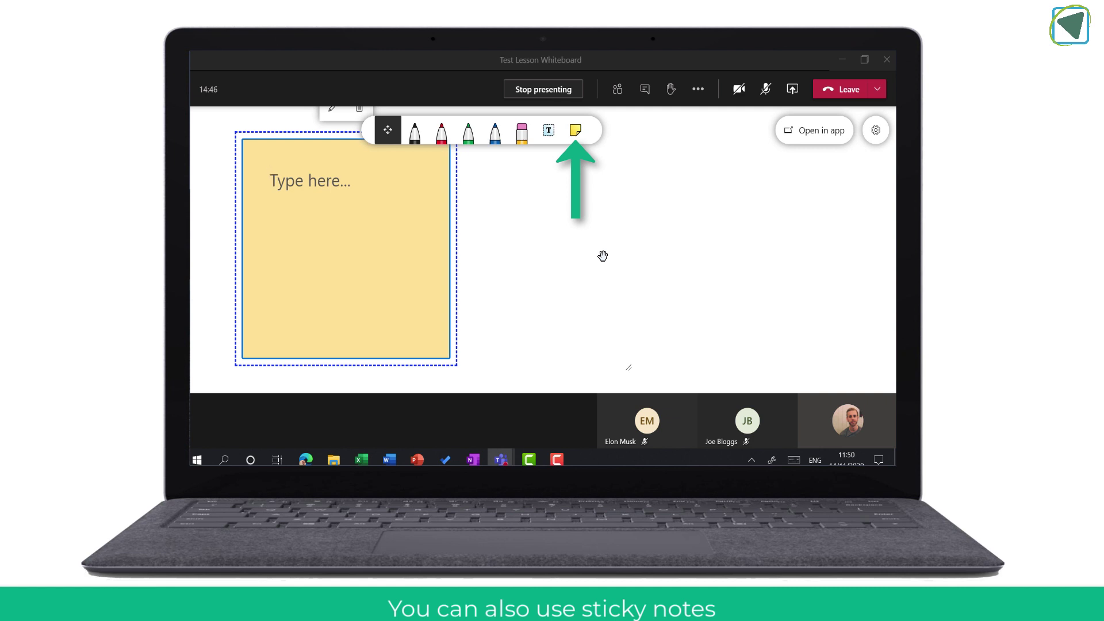
Step: Label two side-by-side sticky notes "Tea" and "Coffee"
text(Tea)
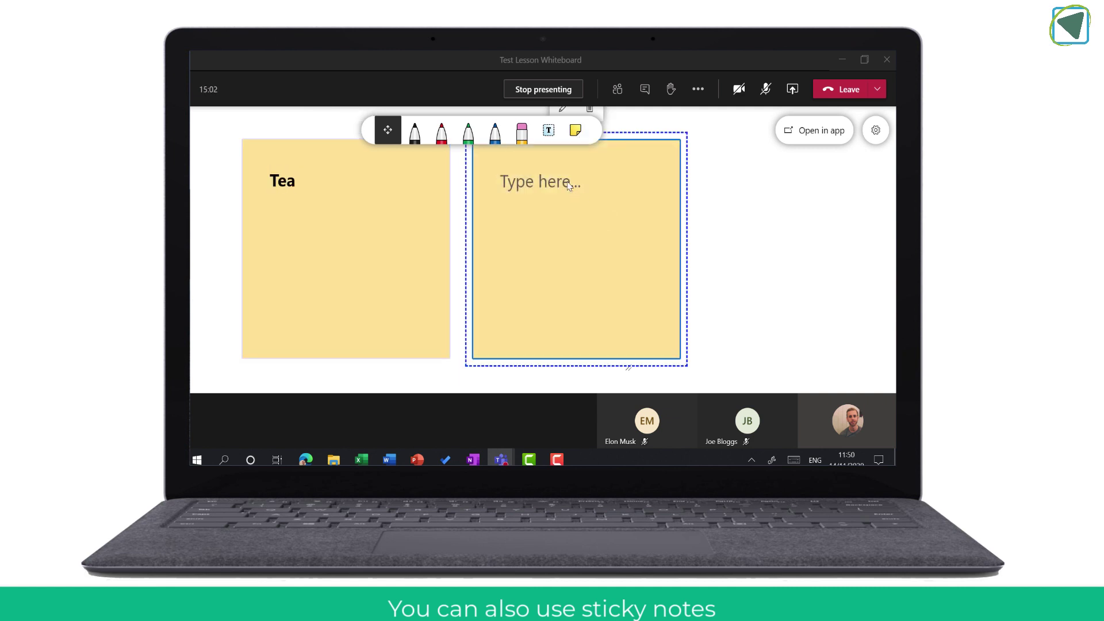
click(574, 182)
text(Coff)
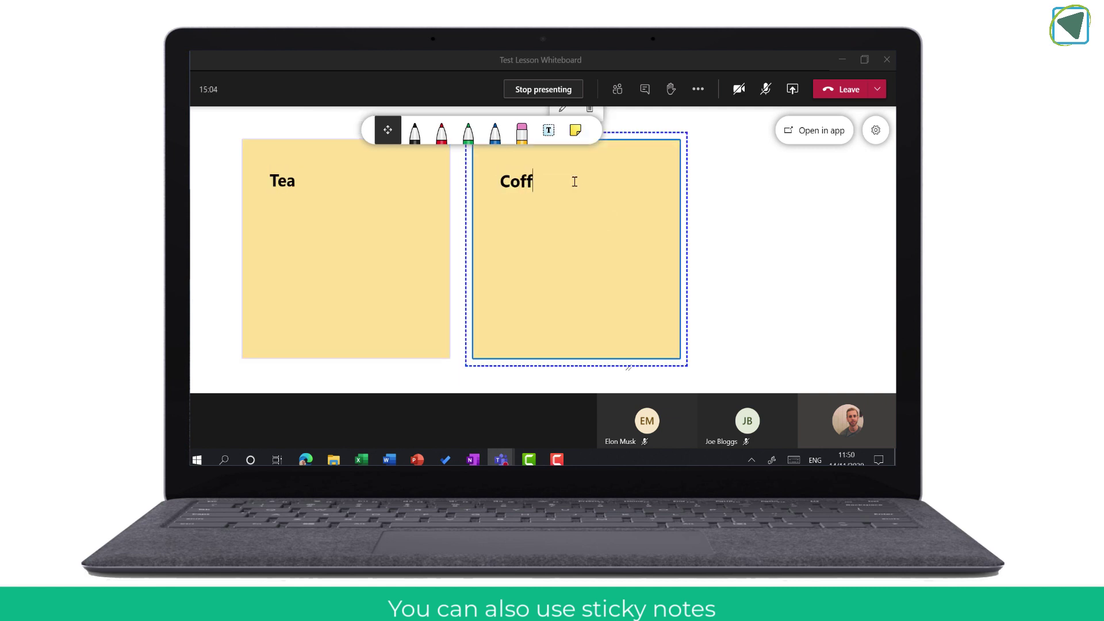
text(fee)
click(725, 202)
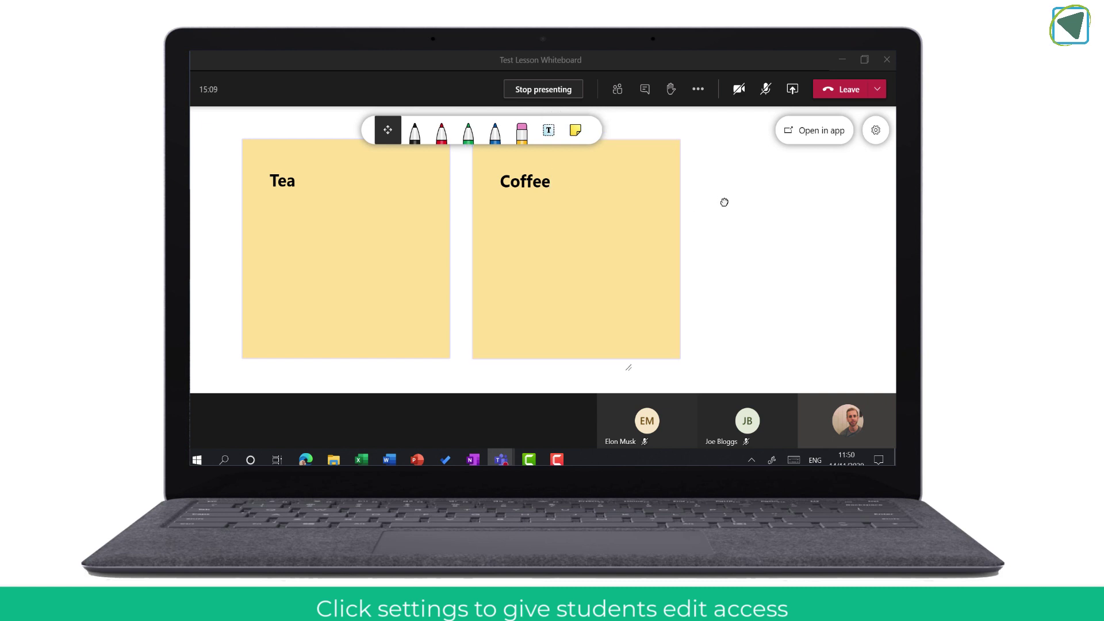
Step: Allow other participants to edit the whiteboard
click(879, 136)
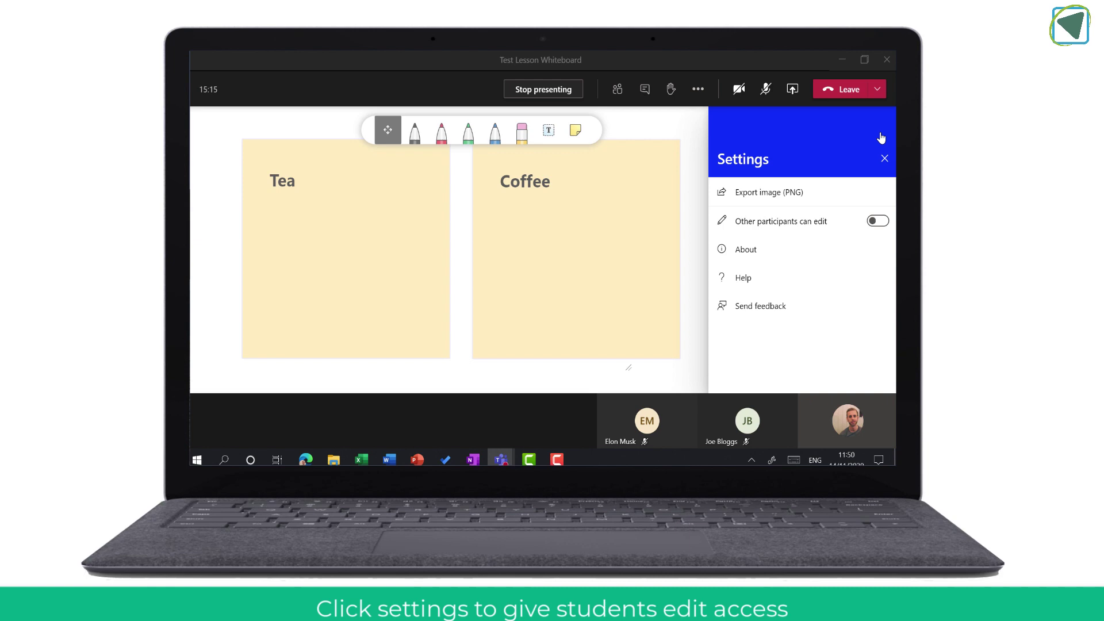
click(879, 222)
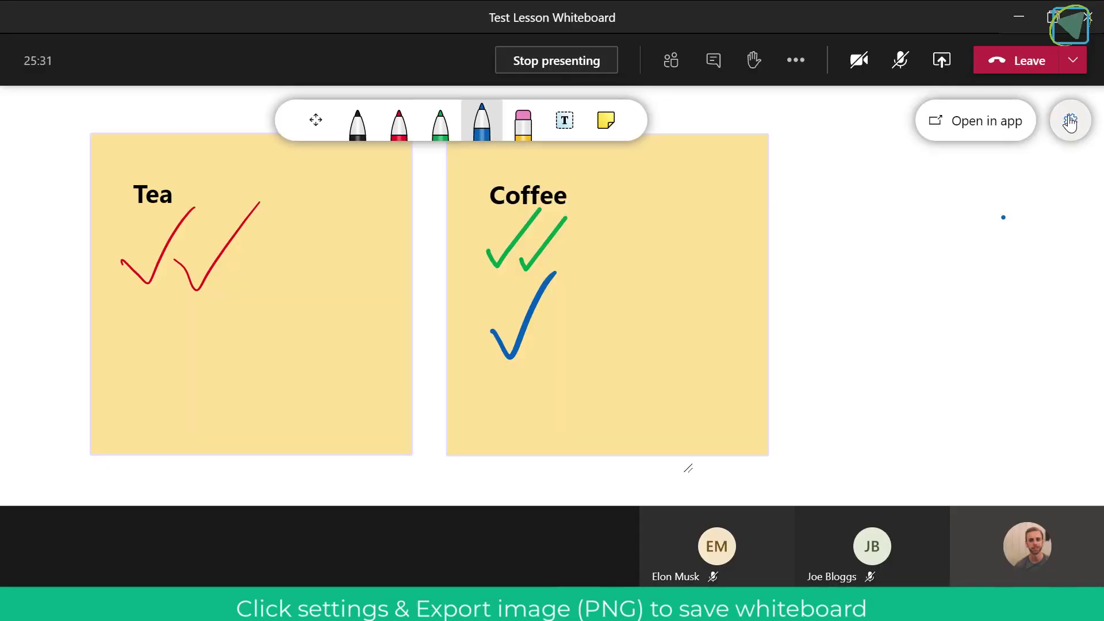
Step: Export the whiteboard as a PNG image and close the whiteboard settings
click(1073, 115)
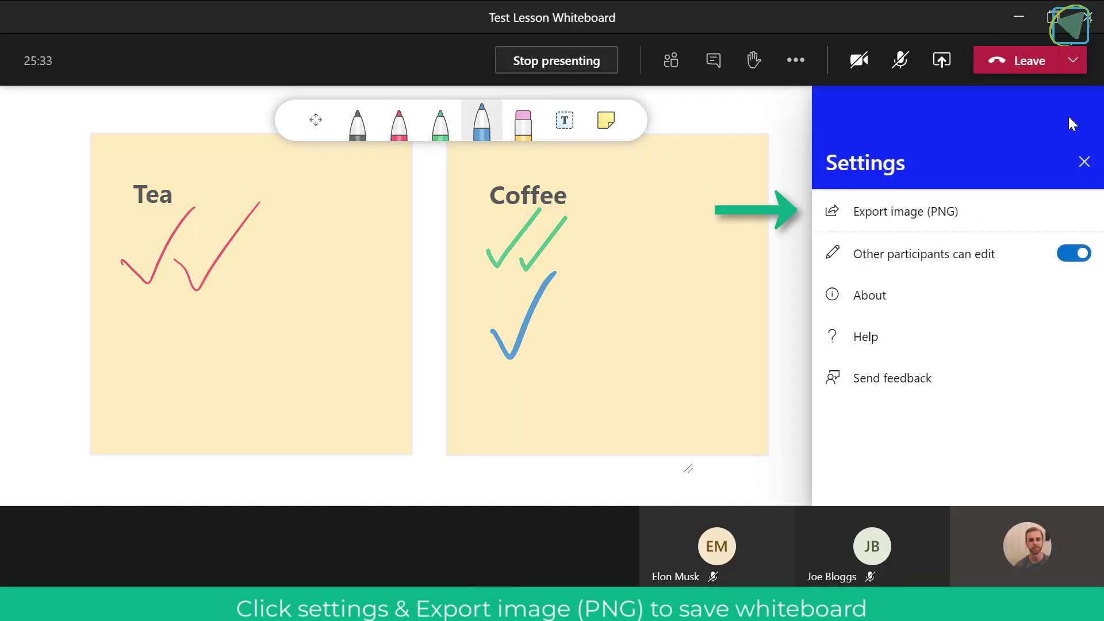
click(1044, 213)
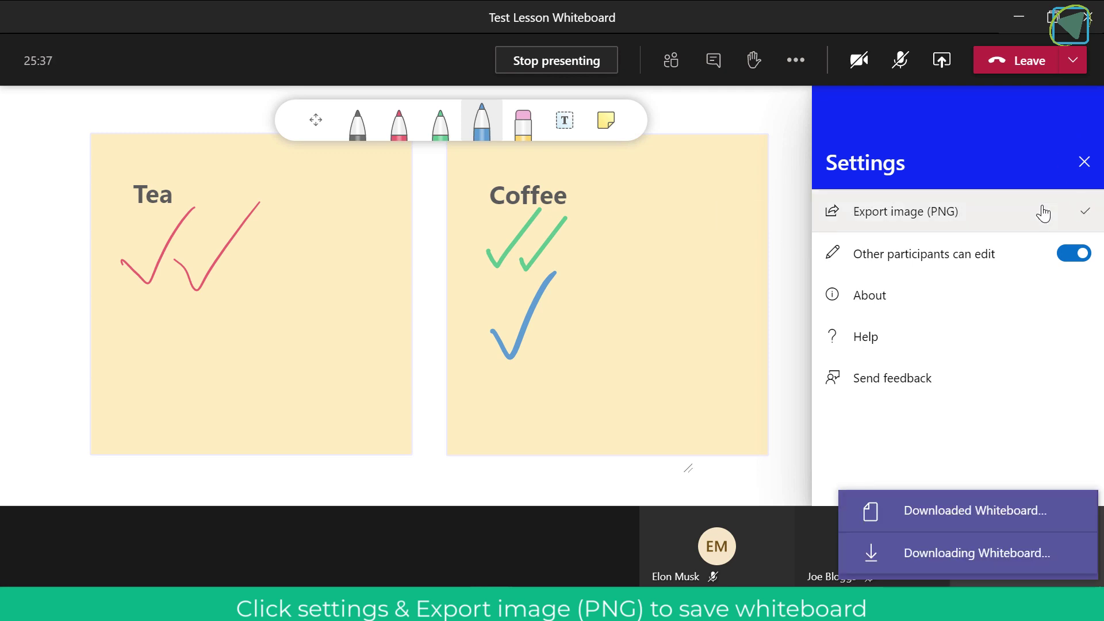
click(1084, 162)
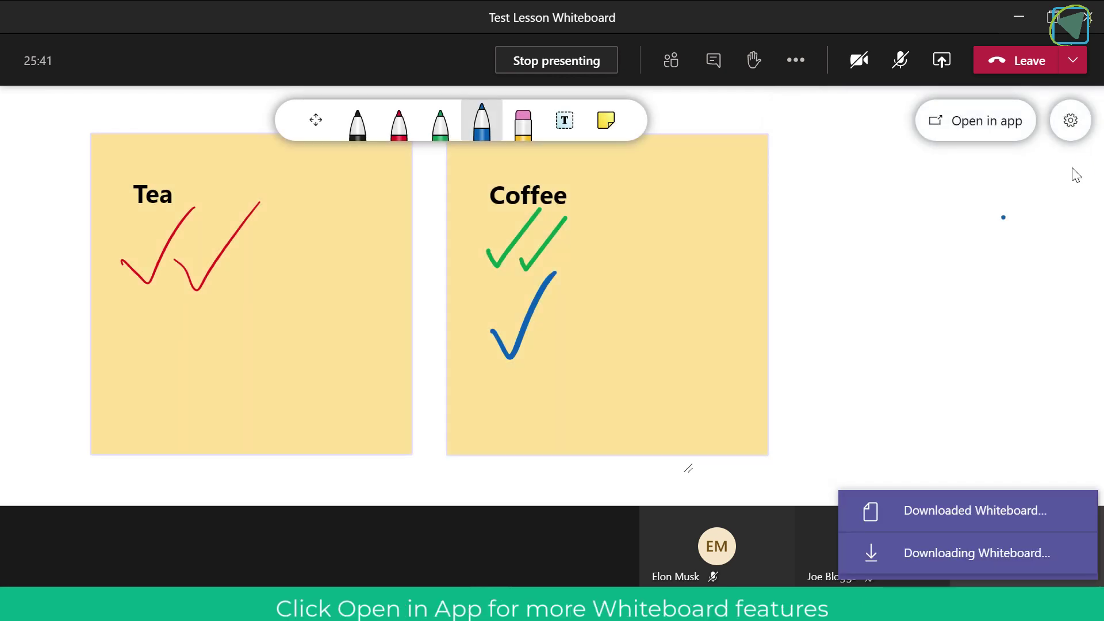
Step: Open the board in the Microsoft Whiteboard app and delete the sticky notes and the "Hello" text
click(980, 129)
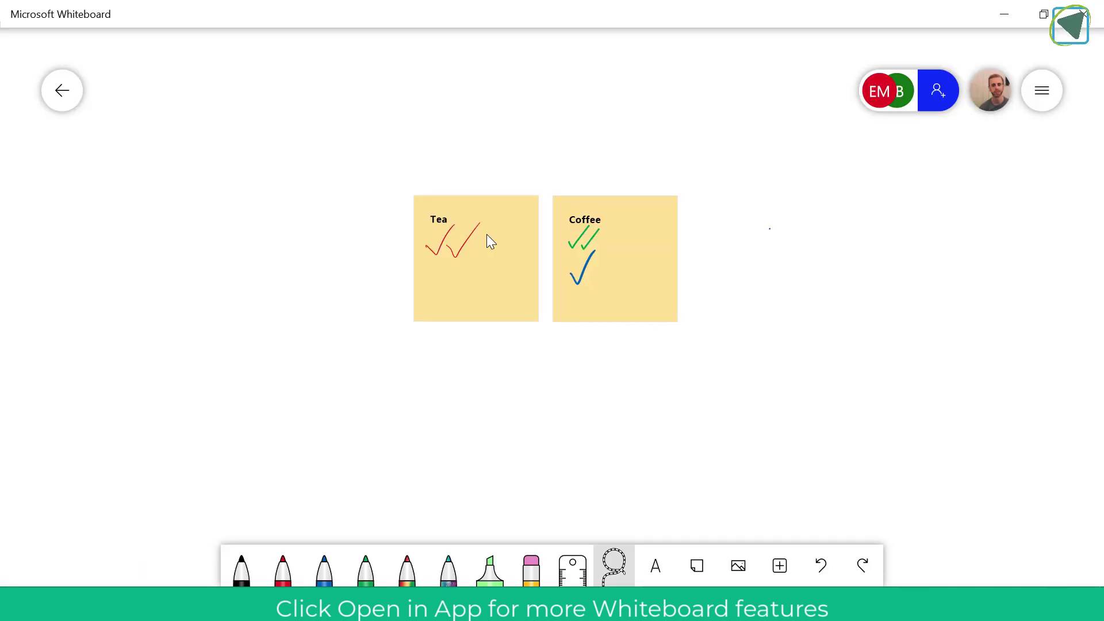
click(486, 234)
click(539, 123)
click(523, 297)
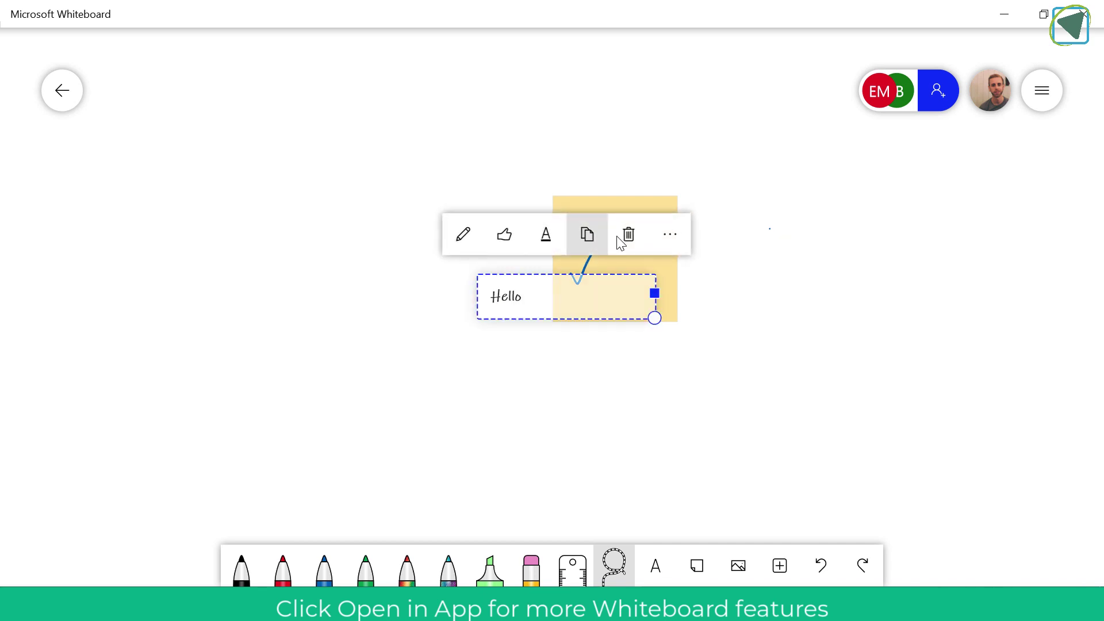
click(629, 234)
click(621, 243)
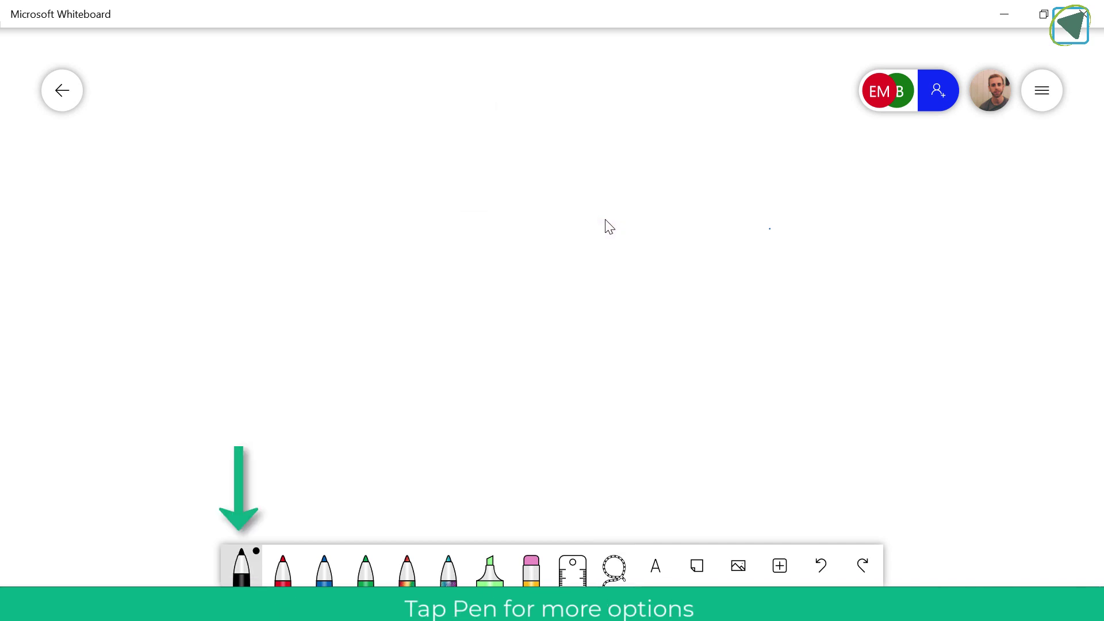
Step: Draw a thick black curve, then a wavy line below it with the black pen set to its thinnest width
mouse_move(323, 260)
mouse_down()
mouse_move(353, 222)
mouse_move(566, 180)
mouse_up()
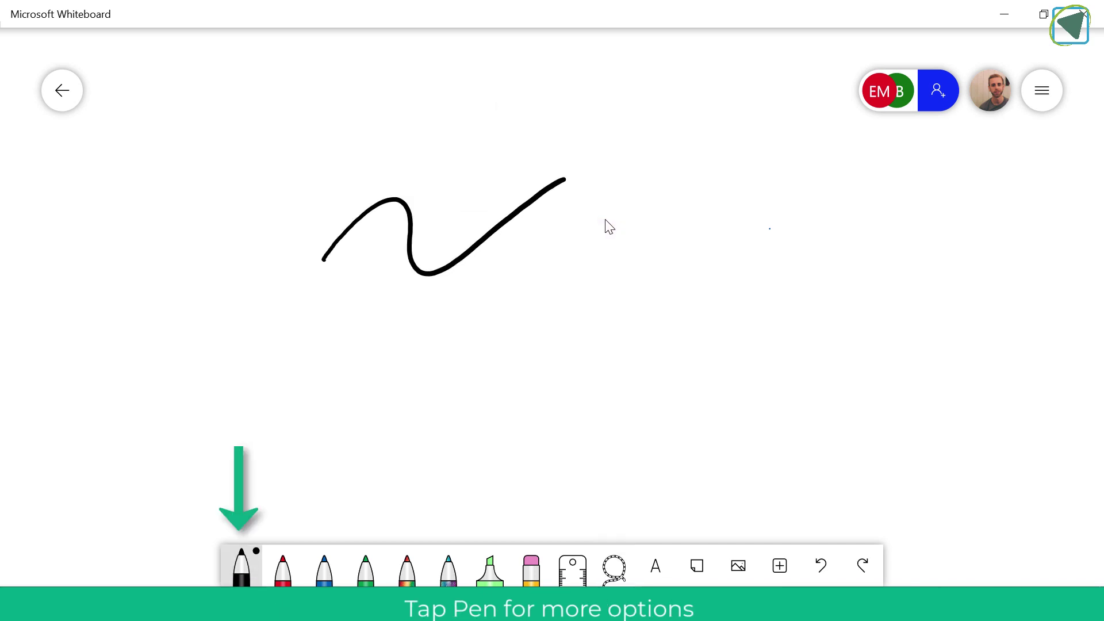
click(241, 568)
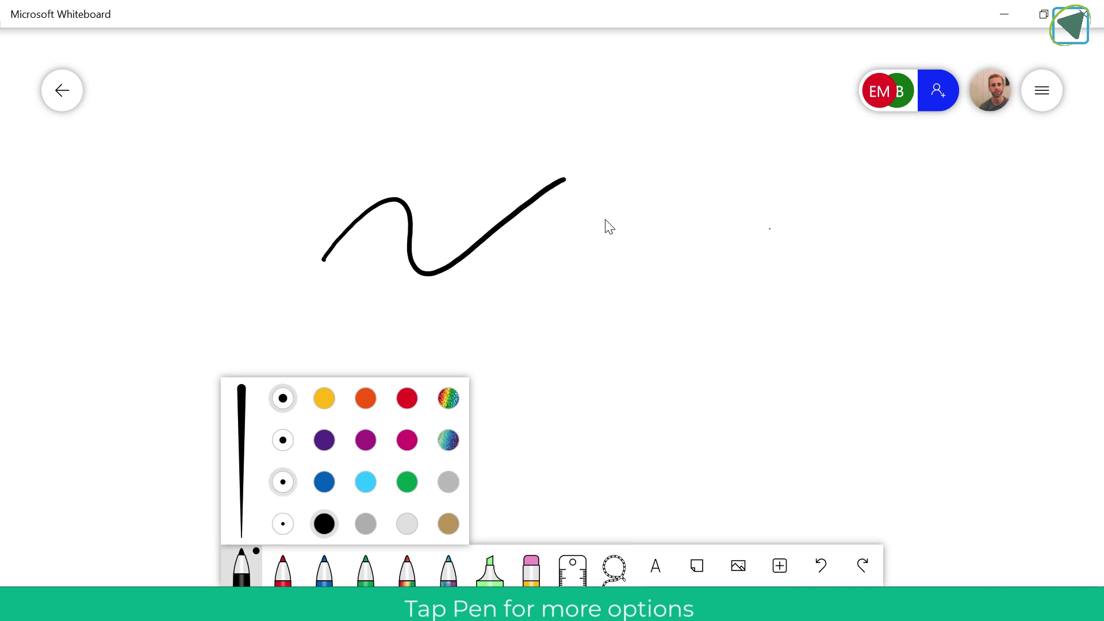
click(283, 524)
mouse_move(322, 317)
mouse_down()
mouse_move(355, 284)
mouse_move(435, 292)
mouse_move(579, 241)
mouse_up()
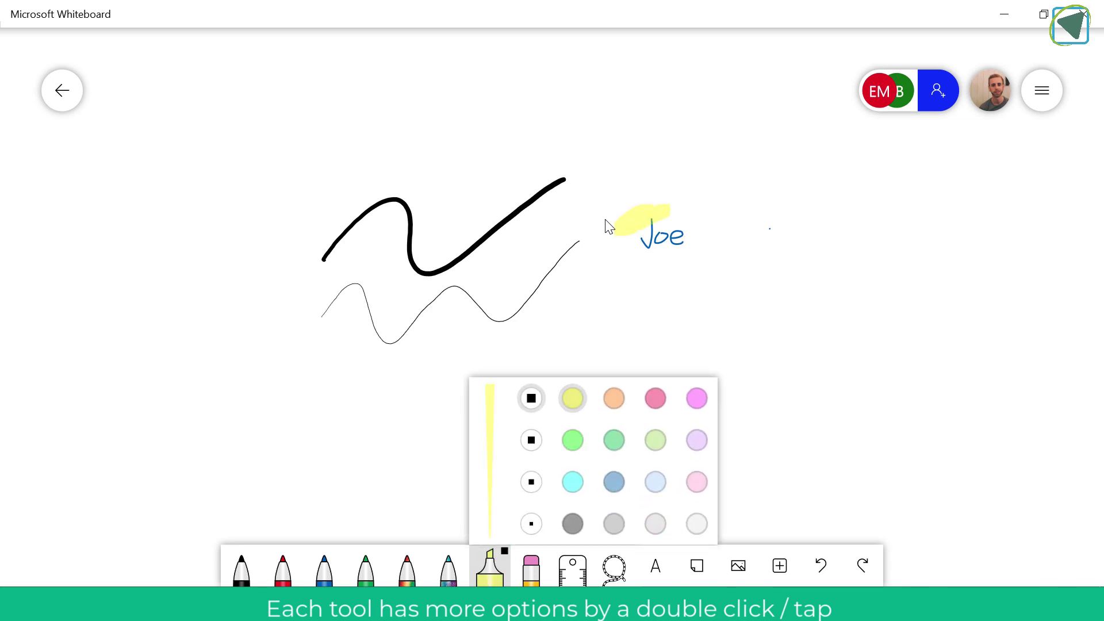
Step: Erase the black strokes and the highlighted blue handwriting from the board
click(532, 569)
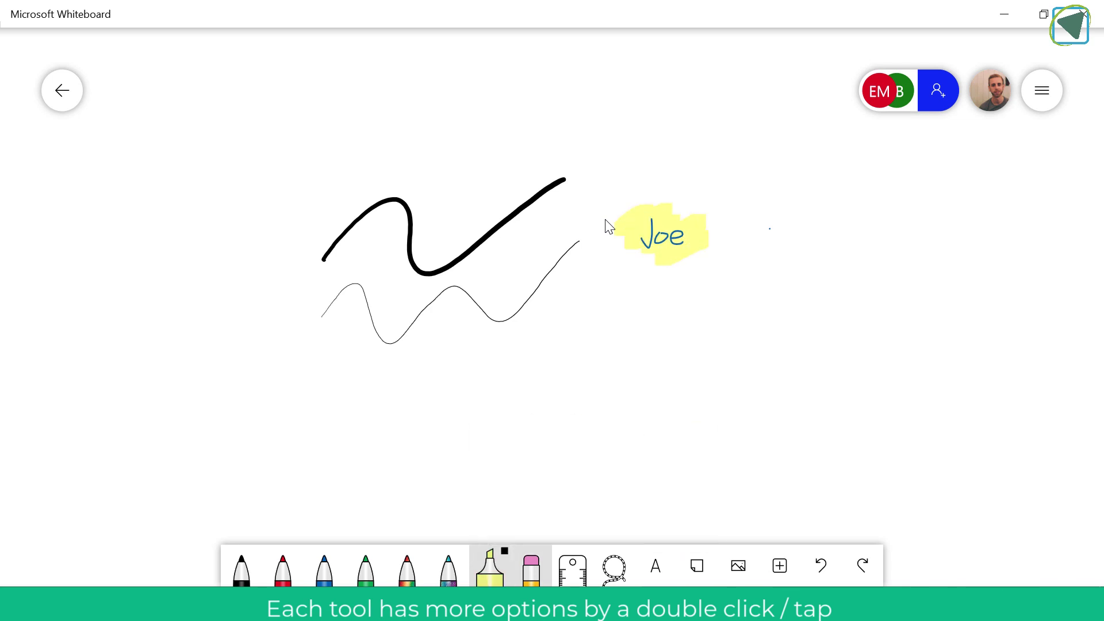
click(532, 570)
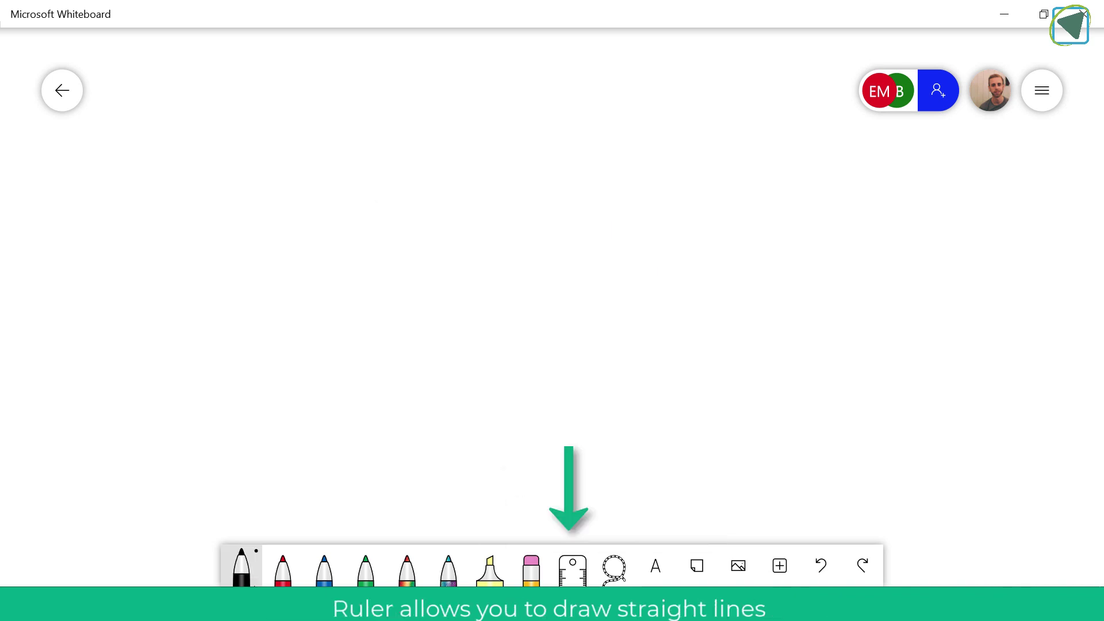
Step: Draw two parallel diagonal lines along the edge of the ruler set at 45 degrees
click(573, 567)
drag(429, 106, 786, 467)
mouse_move(552, 305)
mouse_down()
mouse_move(412, 422)
mouse_move(463, 416)
mouse_up()
drag(284, 157, 642, 519)
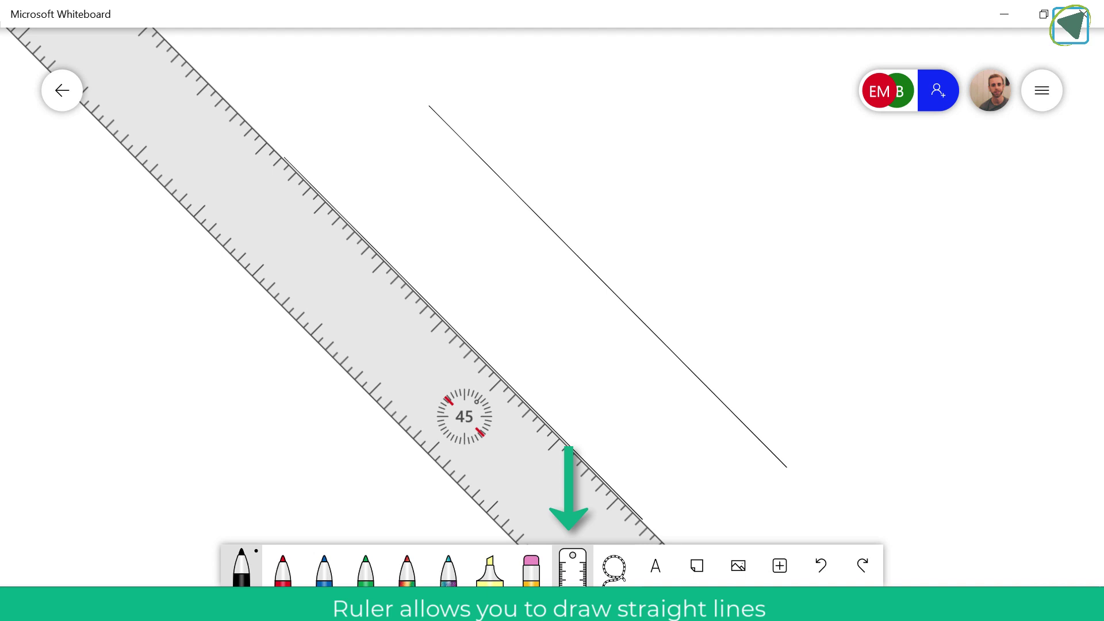
Step: Turn the ruler horizontal, draw a long straight line along its upper edge, and move the ruler down
drag(464, 417, 548, 390)
drag(260, 335, 891, 336)
drag(549, 390, 551, 467)
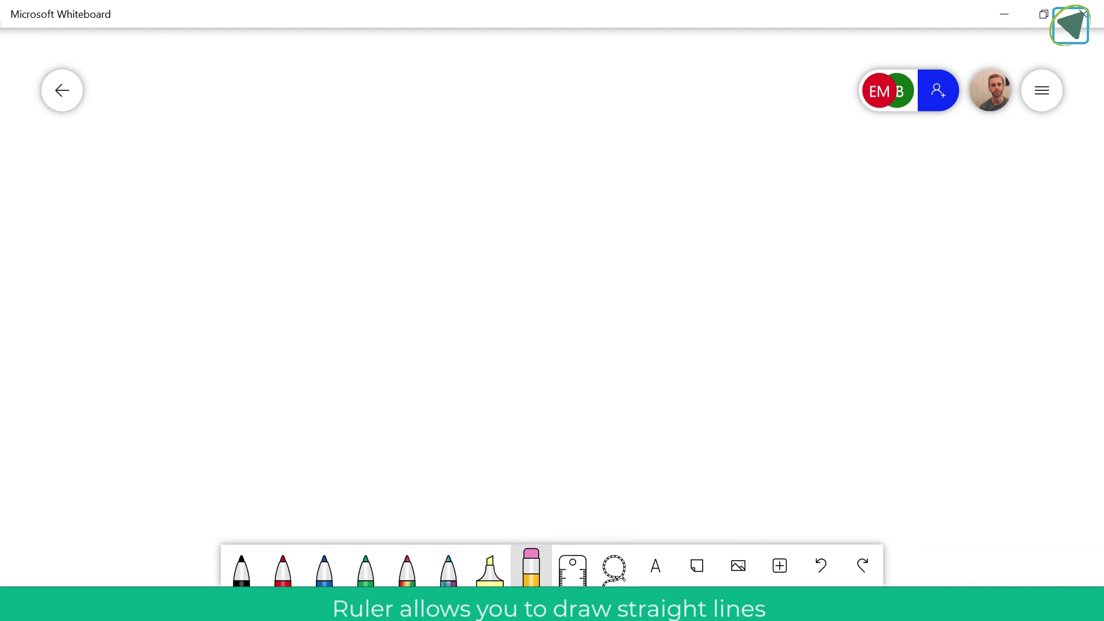
Step: Handwrite "text" in three places on the blank board with the thin black pen, underlining the first one
click(242, 566)
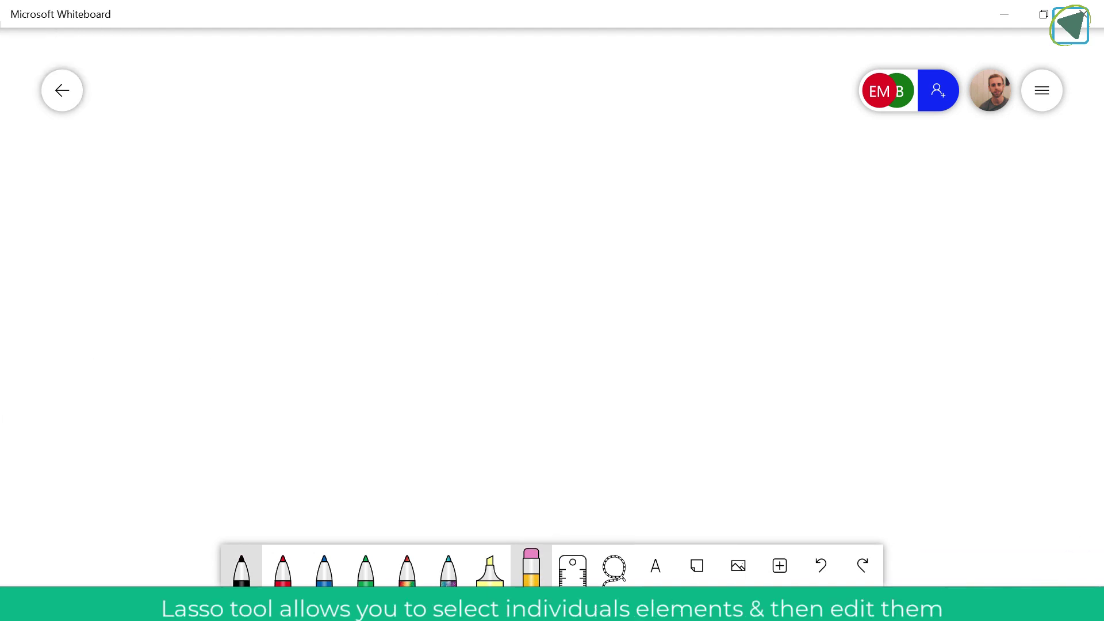
drag(318, 251, 351, 331)
drag(317, 308, 348, 284)
drag(351, 305, 372, 315)
drag(381, 270, 403, 315)
drag(348, 351, 434, 306)
drag(515, 304, 531, 371)
drag(589, 303, 598, 350)
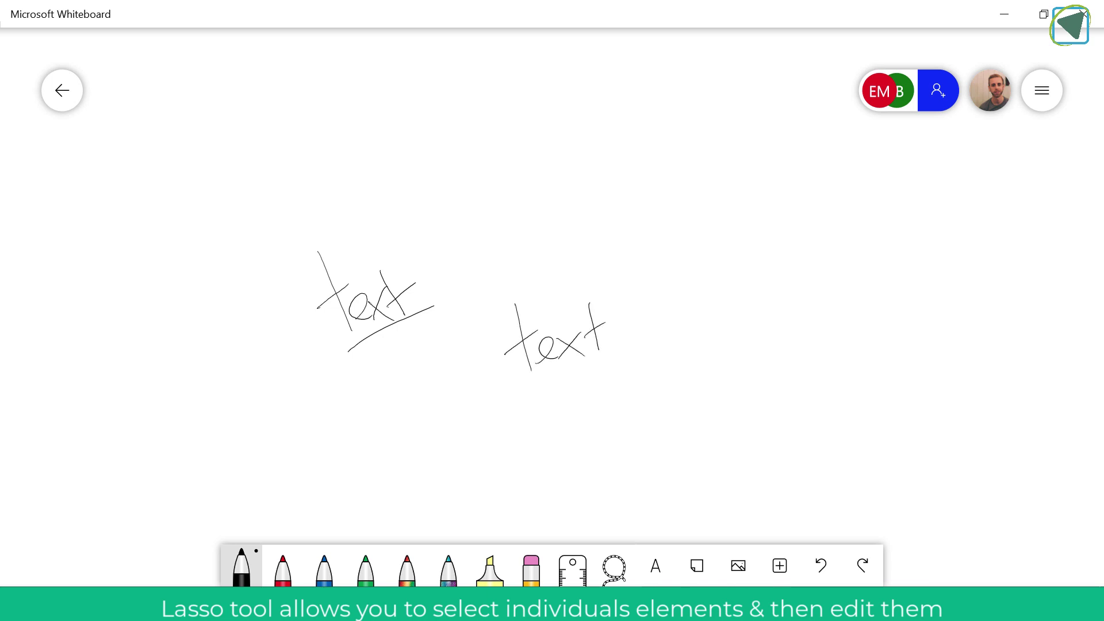
drag(439, 417, 464, 476)
mouse_move(471, 457)
mouse_down()
mouse_move(506, 440)
mouse_move(526, 452)
mouse_up()
drag(508, 438, 533, 426)
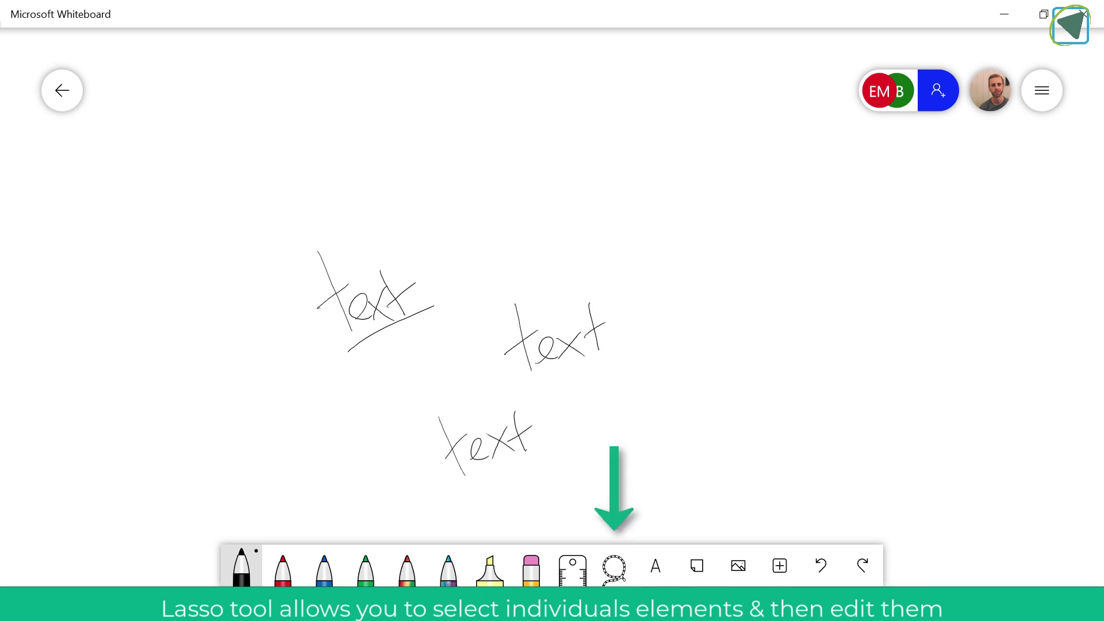
Step: Lasso-select the two handwritten "text" words that are not underlined
click(614, 567)
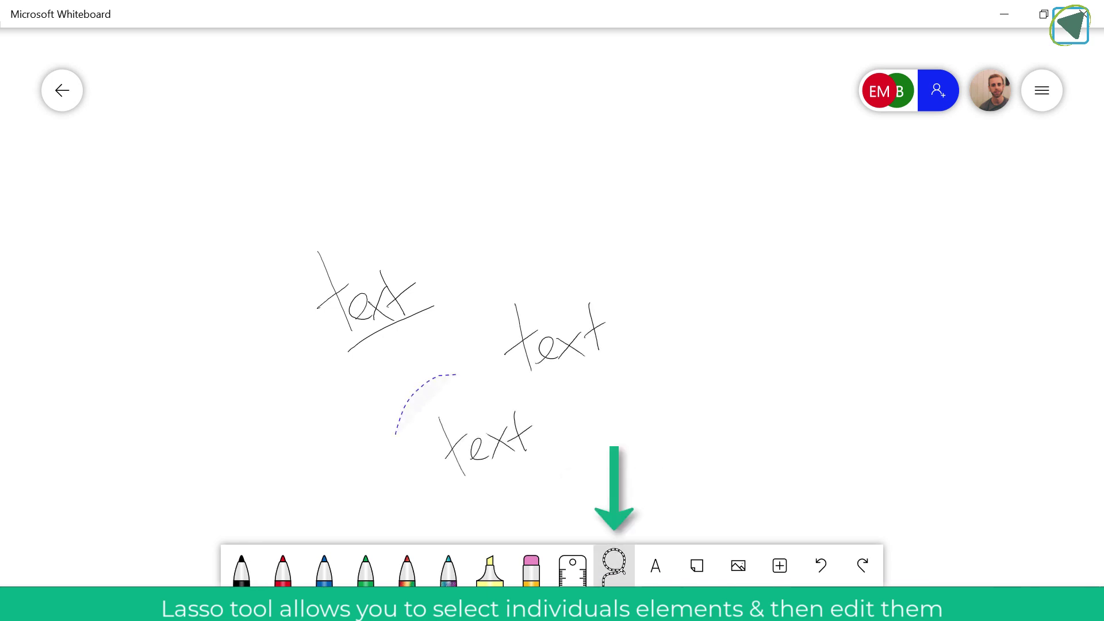
mouse_move(456, 374)
mouse_down()
mouse_move(604, 493)
mouse_move(480, 308)
mouse_move(437, 374)
mouse_up()
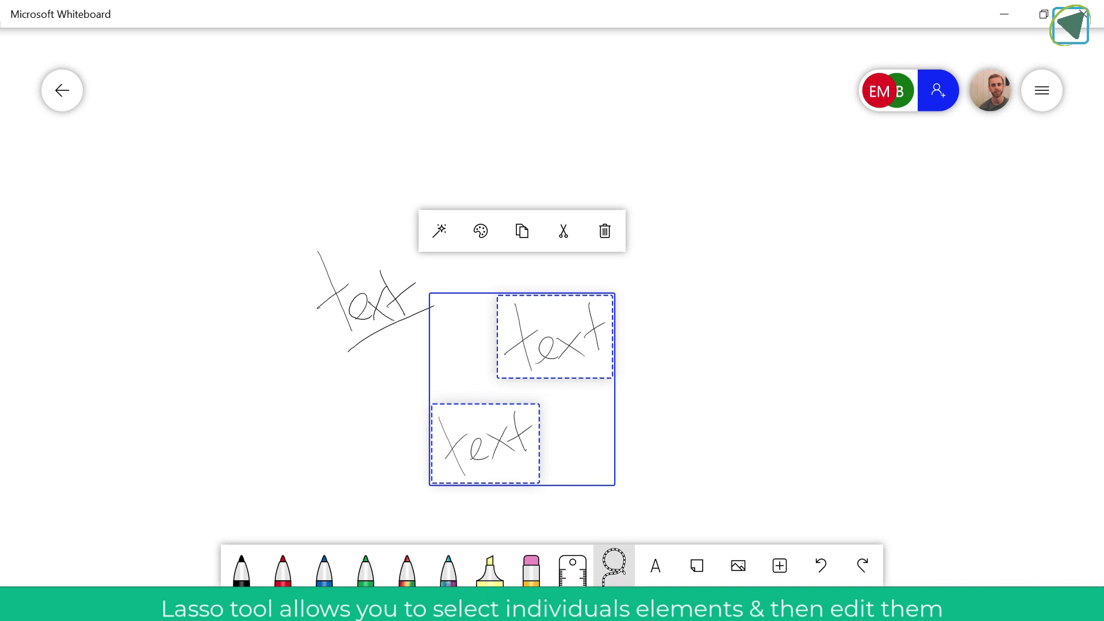
Step: Delete the two selected handwritten words and erase the remaining underlined "text" word
click(481, 230)
click(481, 273)
click(604, 231)
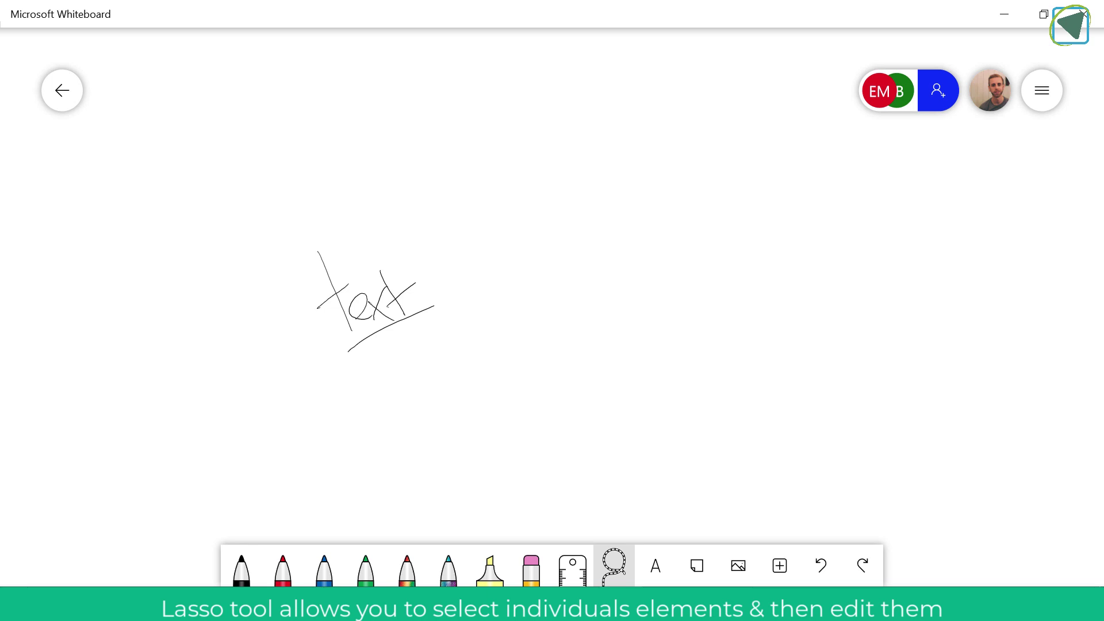
click(531, 569)
drag(355, 344, 371, 299)
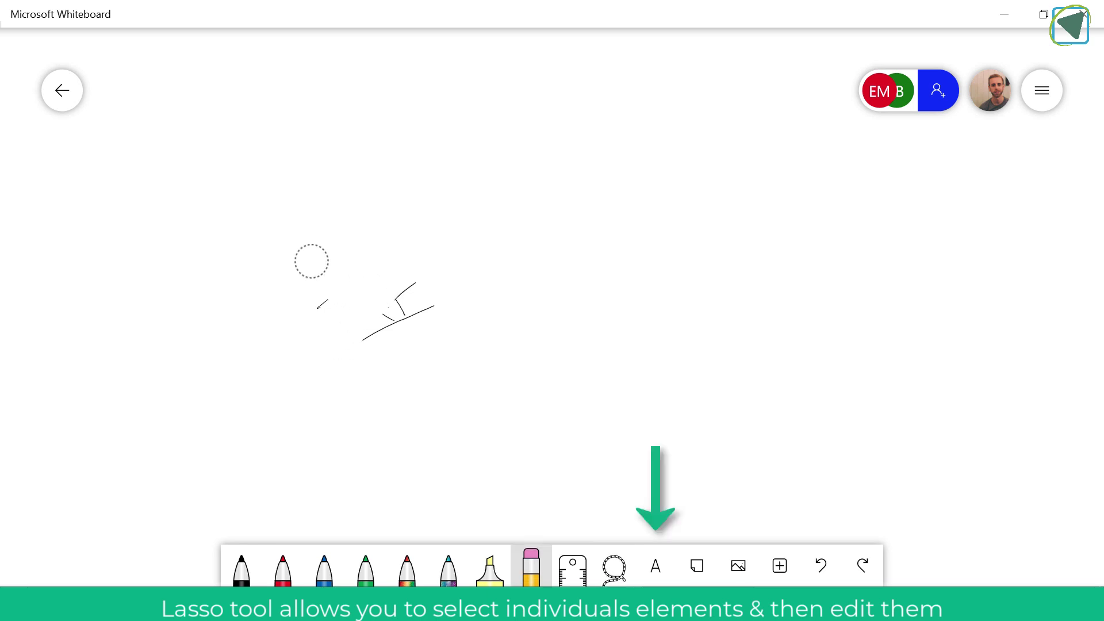
mouse_move(311, 261)
mouse_down()
mouse_move(388, 283)
mouse_move(403, 322)
mouse_up()
Step: Add a typed text object reading "Hello" to the board
click(656, 566)
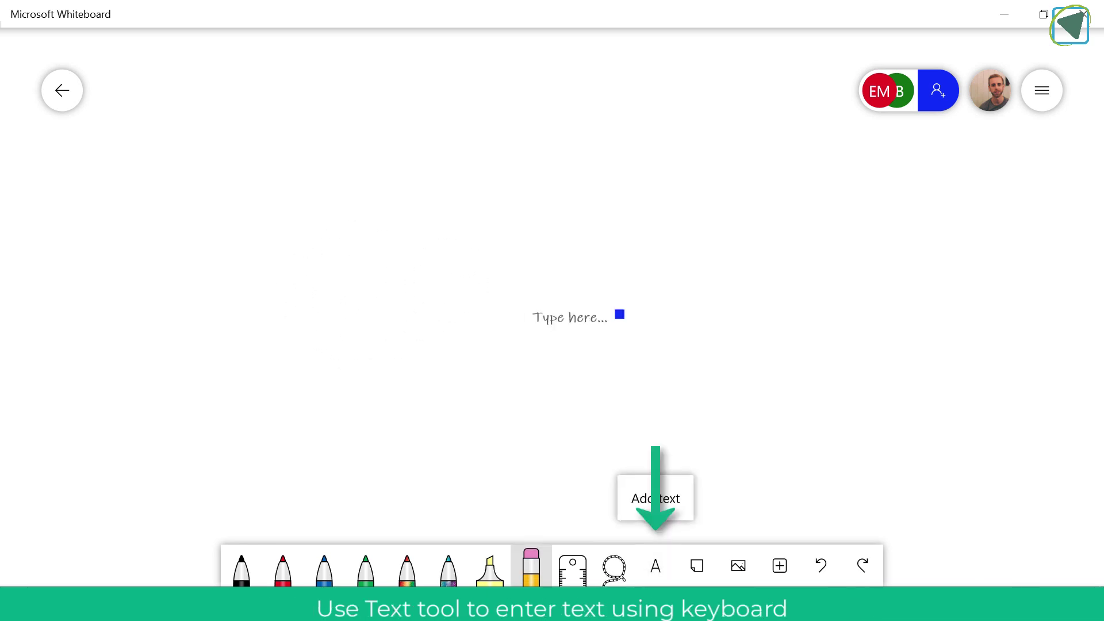
text(He)
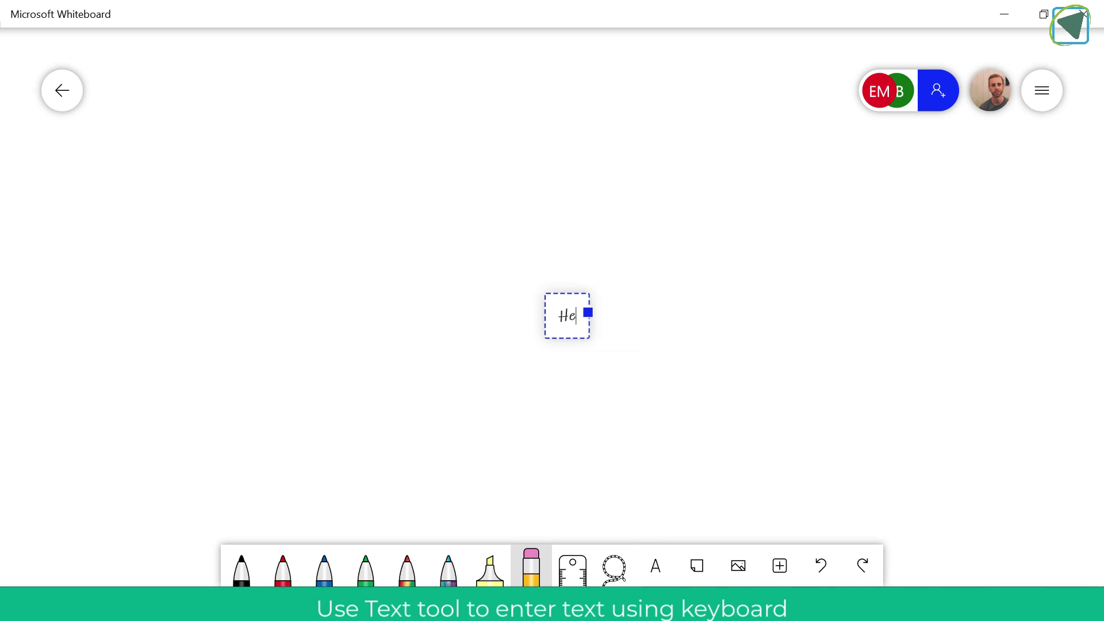
text(llo)
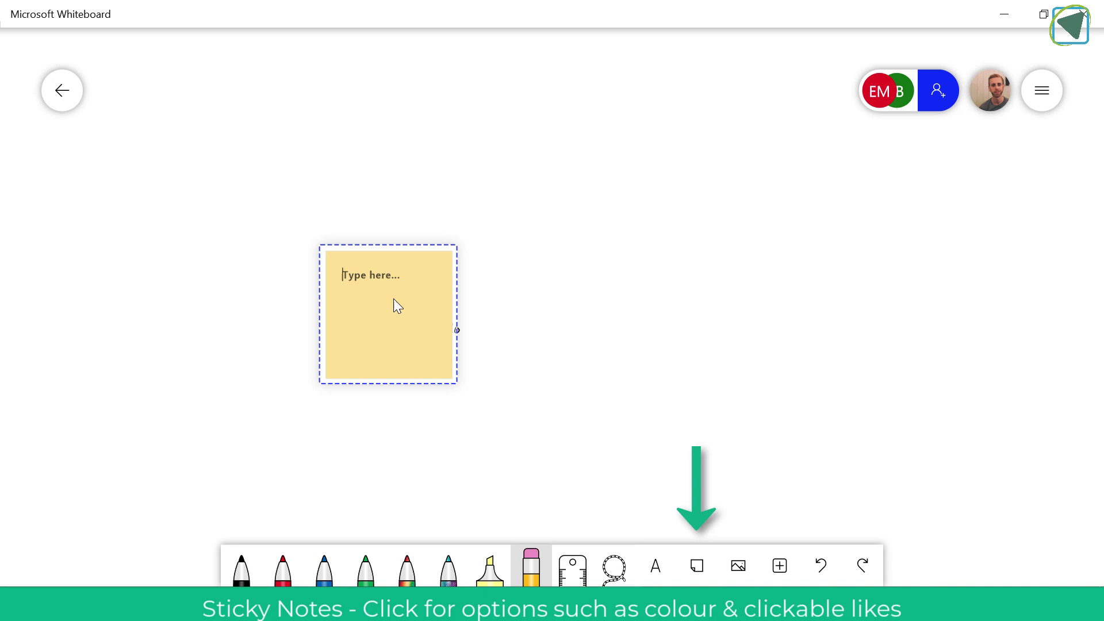
Step: Recolour the yellow sticky note and add a like to it
click(393, 298)
click(367, 204)
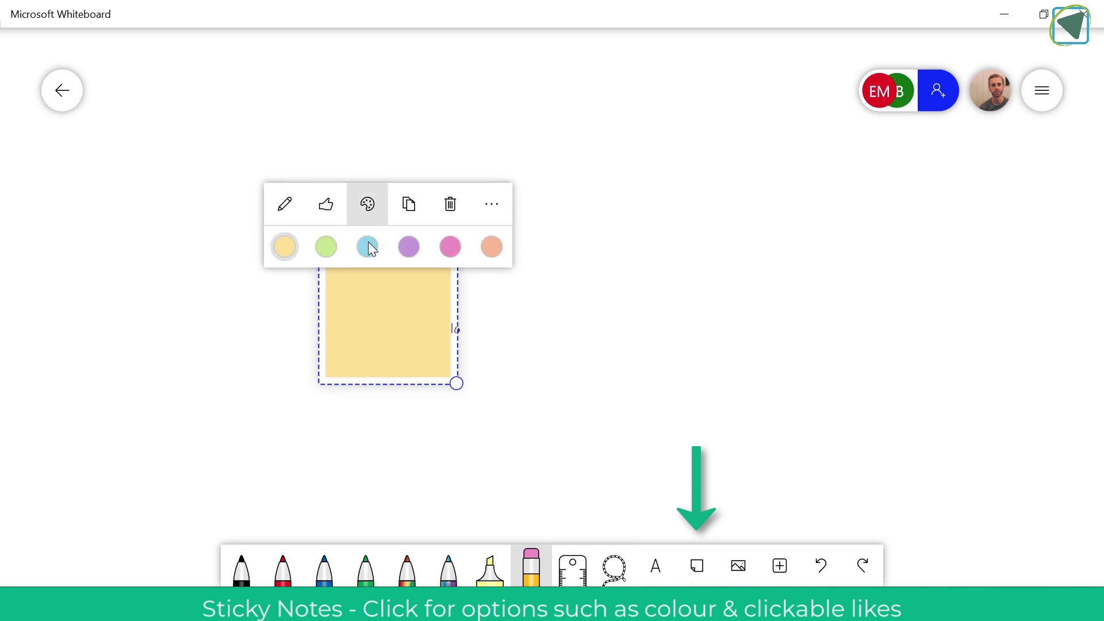
click(367, 247)
click(403, 237)
click(326, 206)
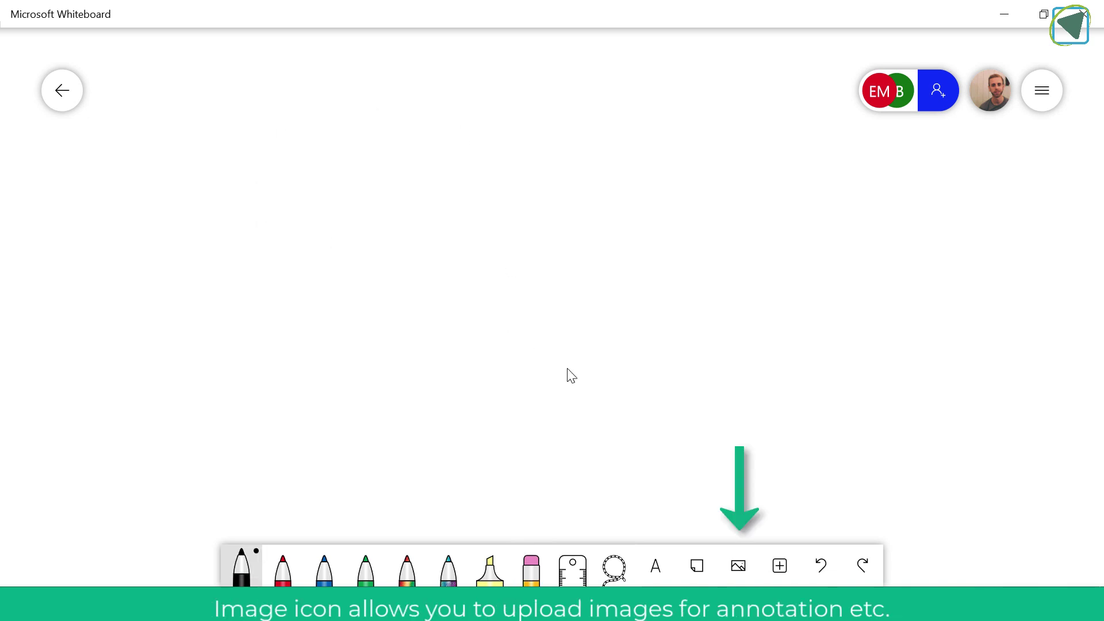
Step: Insert the library image "Screenshot 2020-11-12 at 09.35.37" onto the blank board
click(738, 554)
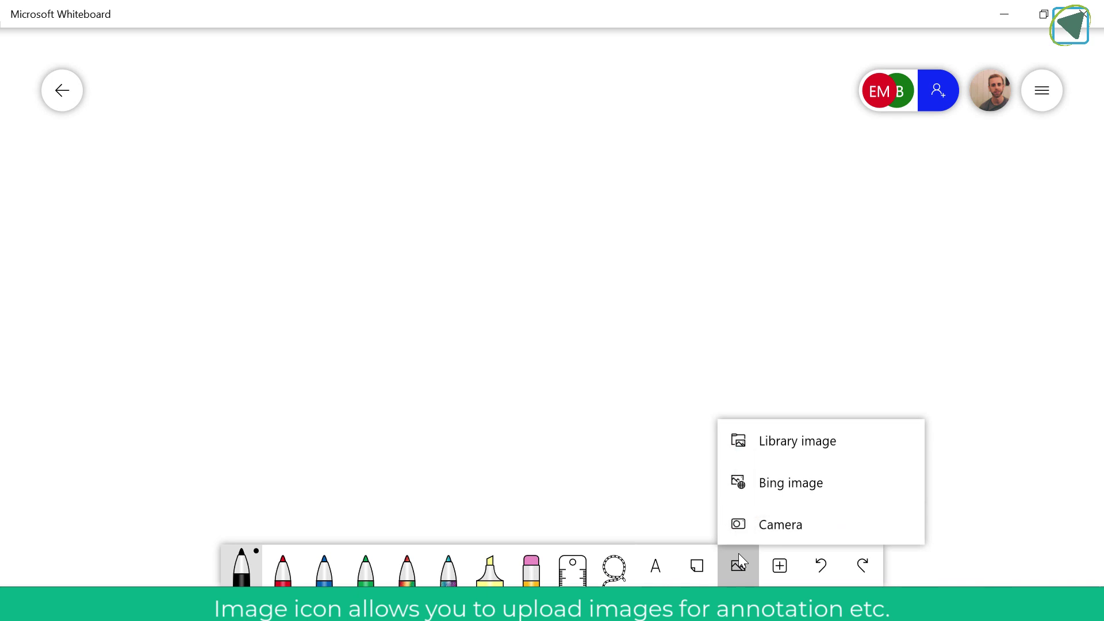
click(821, 441)
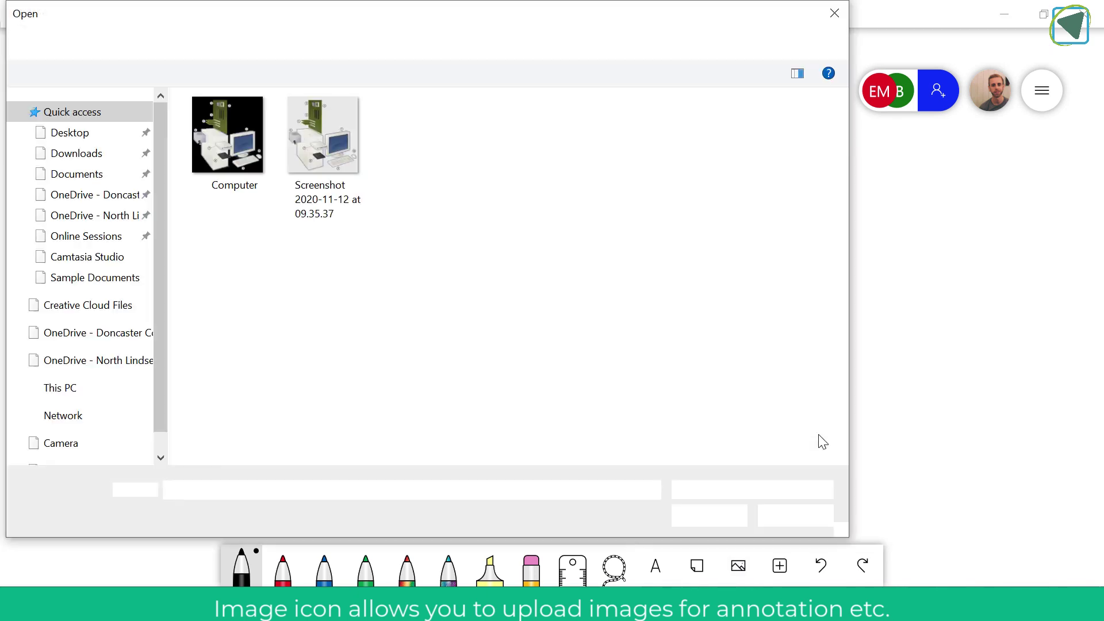
click(303, 128)
double_click(303, 128)
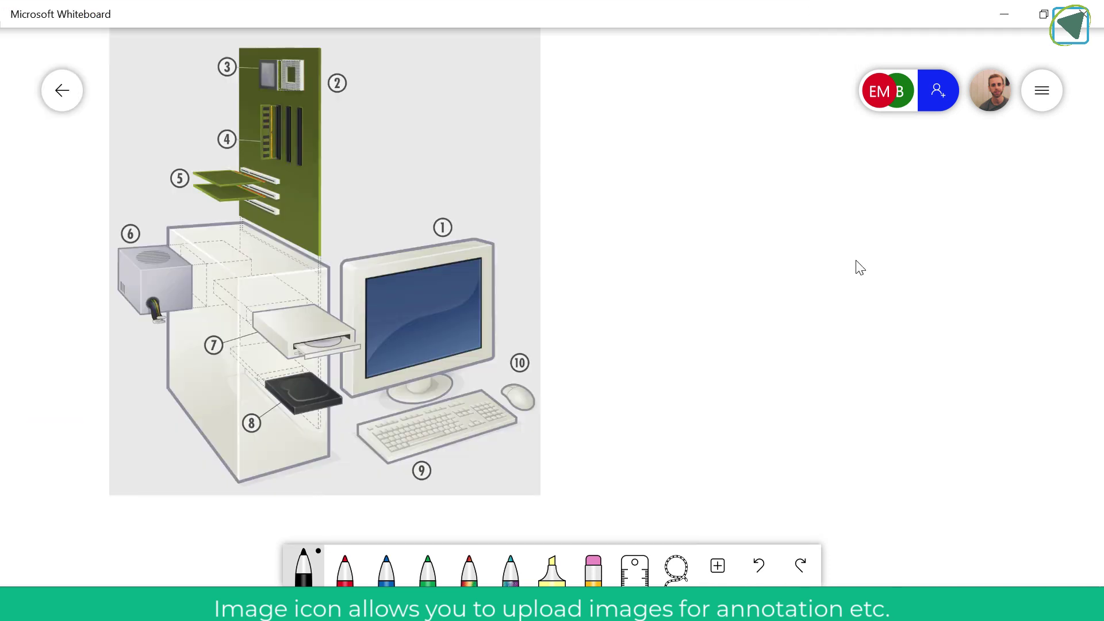
Step: Draw a thick black line from the monitor in the computer image and handwrite the label "Screen" beside it
drag(485, 275, 569, 204)
drag(626, 171, 591, 234)
drag(662, 197, 667, 239)
mouse_move(681, 201)
mouse_down()
mouse_move(683, 230)
mouse_move(710, 182)
mouse_up()
mouse_move(705, 214)
mouse_down()
mouse_move(740, 231)
mouse_move(779, 231)
mouse_move(849, 151)
mouse_up()
Step: Draw a short black line from the computer mouse in the image and handwrite the label "Mouse" beside it
mouse_move(540, 410)
mouse_down()
mouse_move(593, 387)
mouse_move(647, 438)
mouse_up()
drag(636, 379, 688, 425)
mouse_move(712, 368)
mouse_down()
mouse_move(698, 402)
mouse_move(729, 368)
mouse_up()
drag(730, 358, 754, 395)
drag(786, 339, 759, 403)
mouse_move(795, 368)
mouse_down()
mouse_move(806, 345)
mouse_move(843, 384)
mouse_up()
click(908, 370)
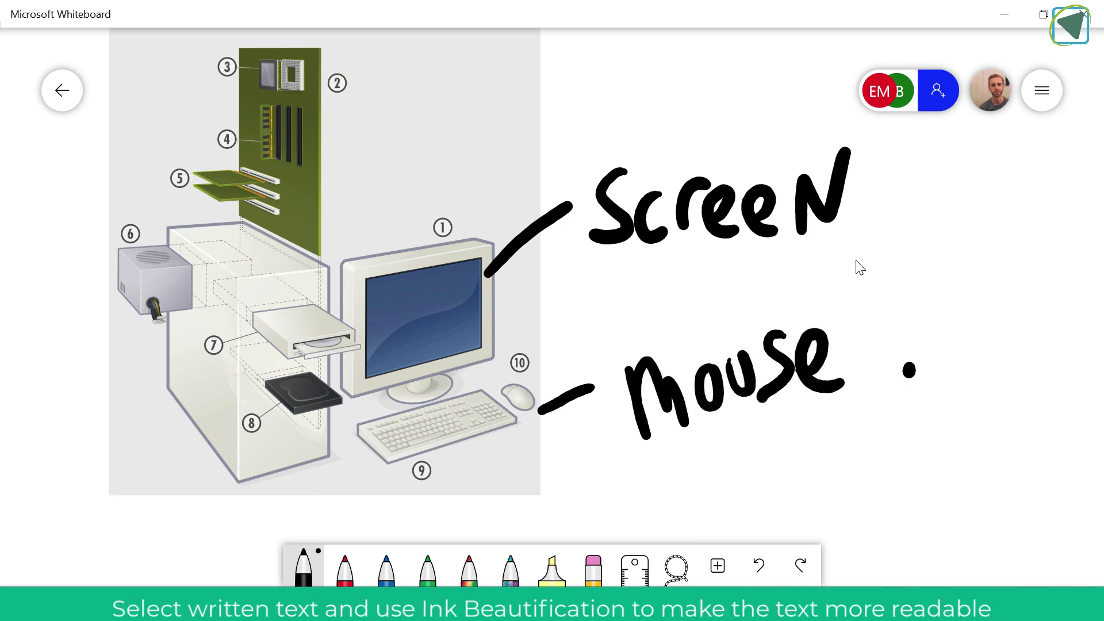
Step: Lasso the handwritten labels beside the computer image
click(676, 567)
mouse_move(661, 95)
mouse_down()
mouse_move(569, 207)
mouse_move(845, 138)
mouse_move(661, 95)
mouse_up()
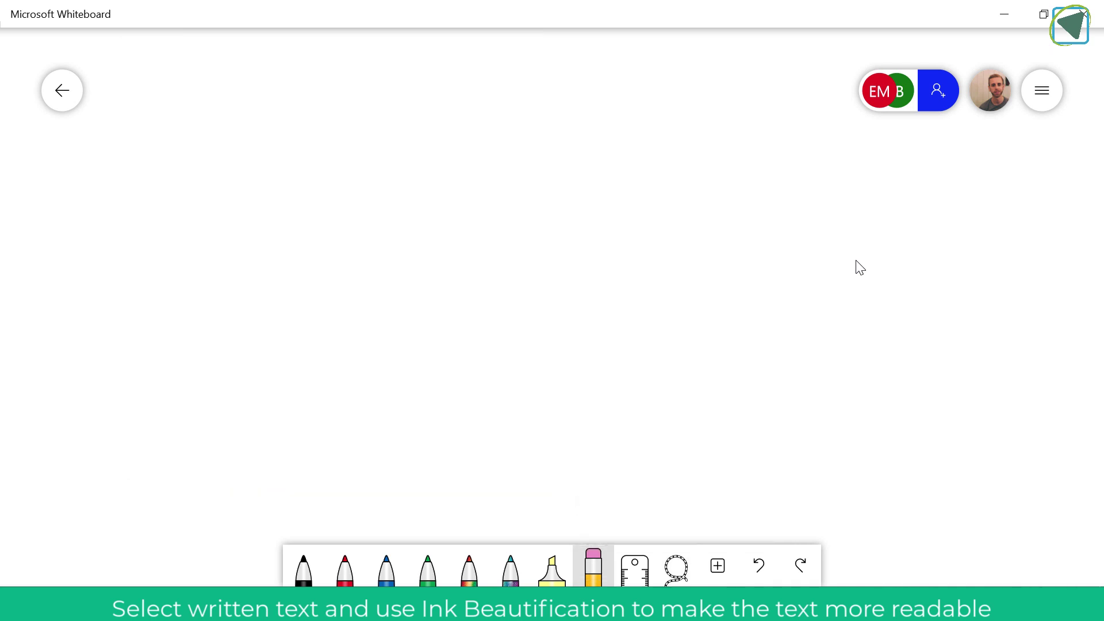
Step: Insert a note grid on the blank board and delete it again
click(718, 566)
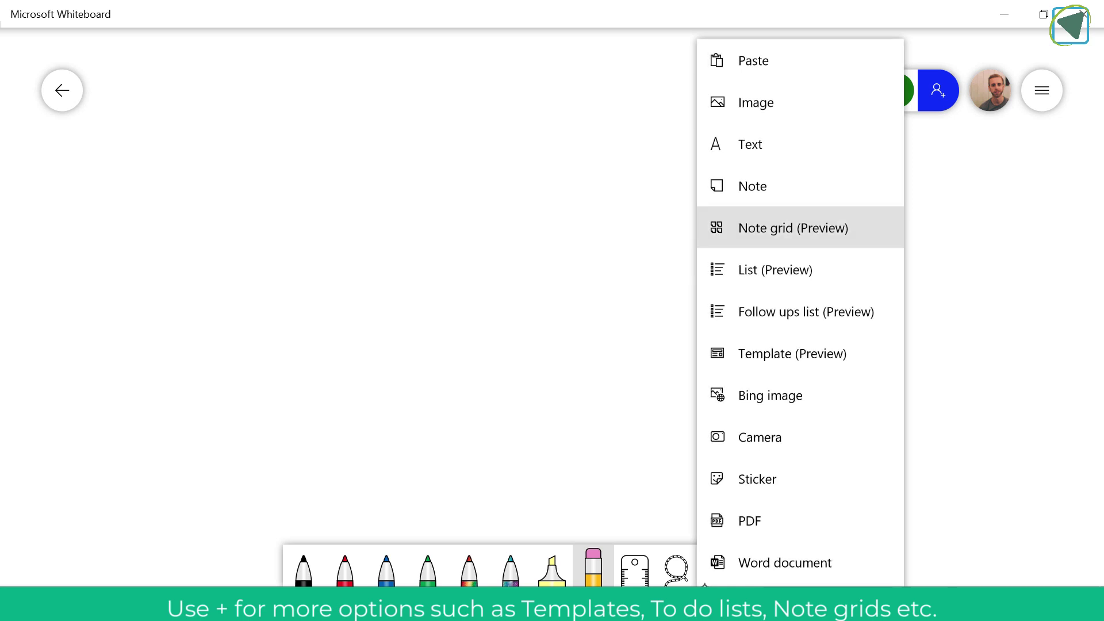
click(793, 227)
click(864, 305)
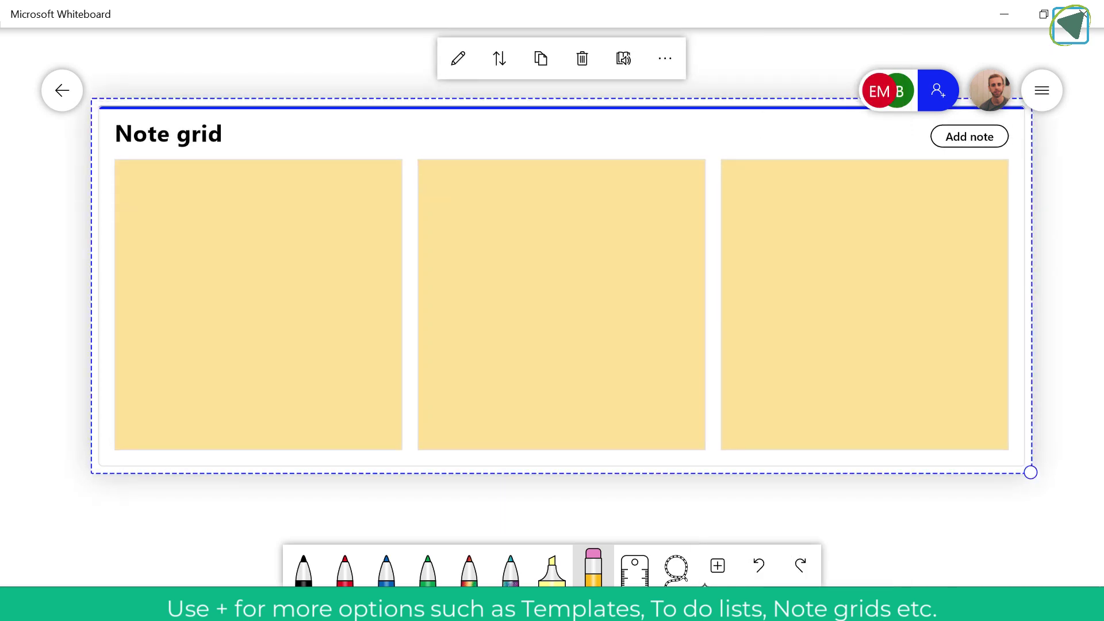
click(581, 58)
Step: Insert a List object with a Task column and delete it again
click(717, 565)
click(776, 277)
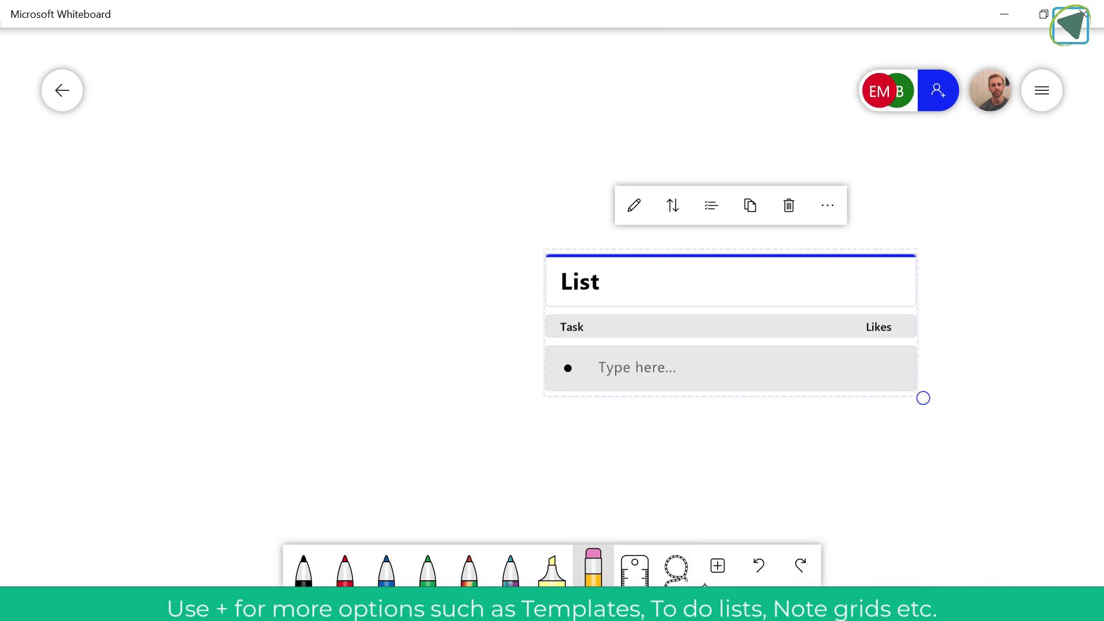
click(793, 206)
Step: Insert a follow ups list on the board and delete it again
click(718, 565)
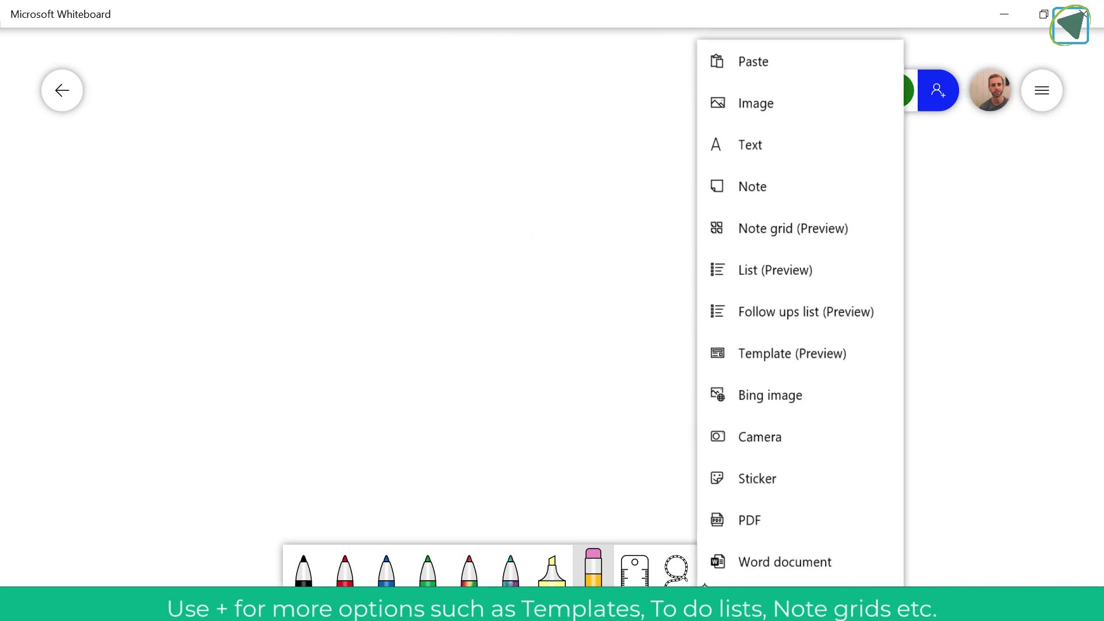
click(840, 311)
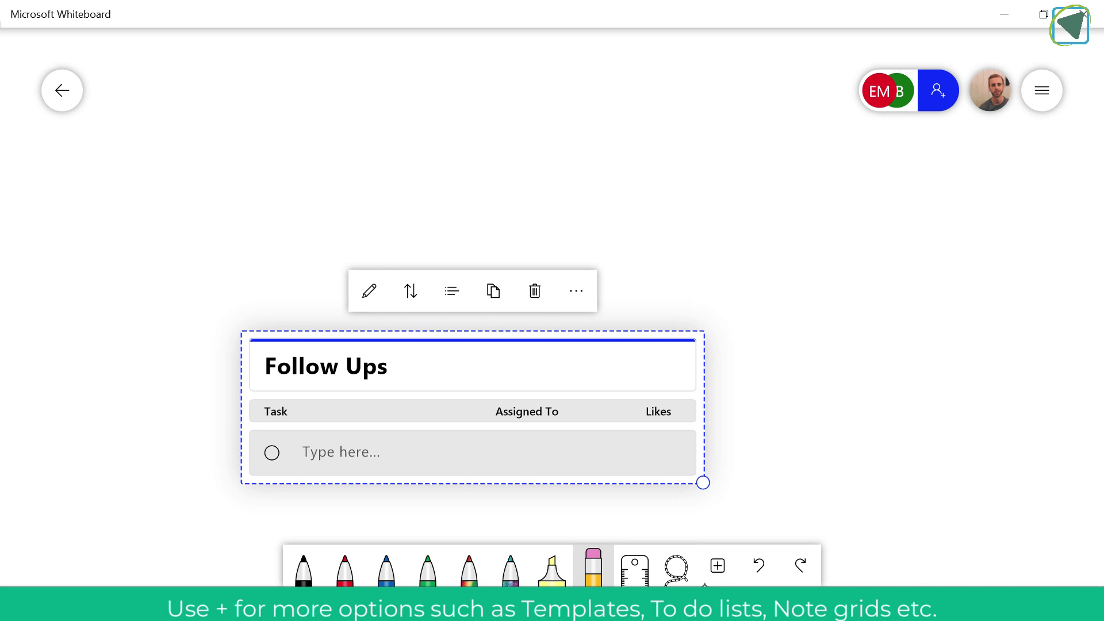
click(535, 291)
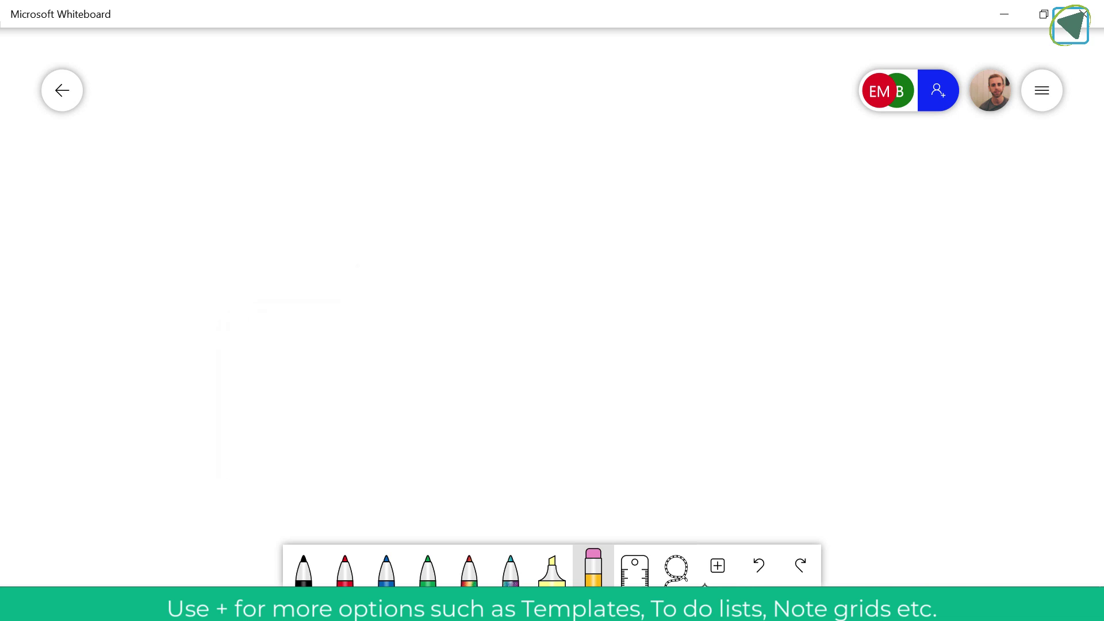
Step: Insert page 2 of the Pre Release January 2020 PDF and mark passages in its paragraphs with the yellow highlighter
click(717, 565)
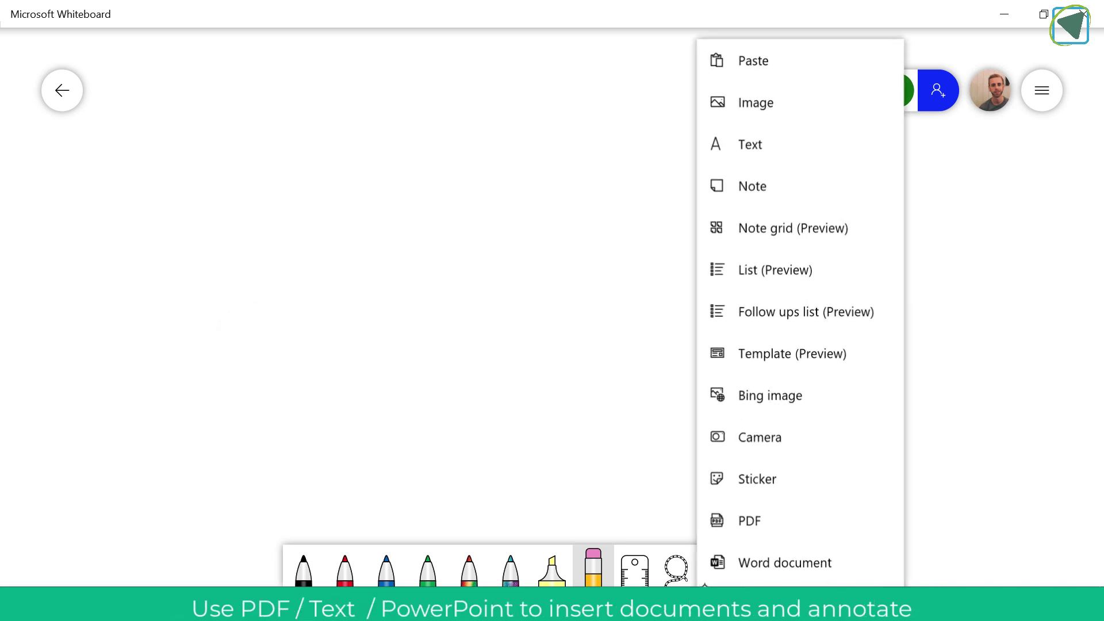
click(854, 515)
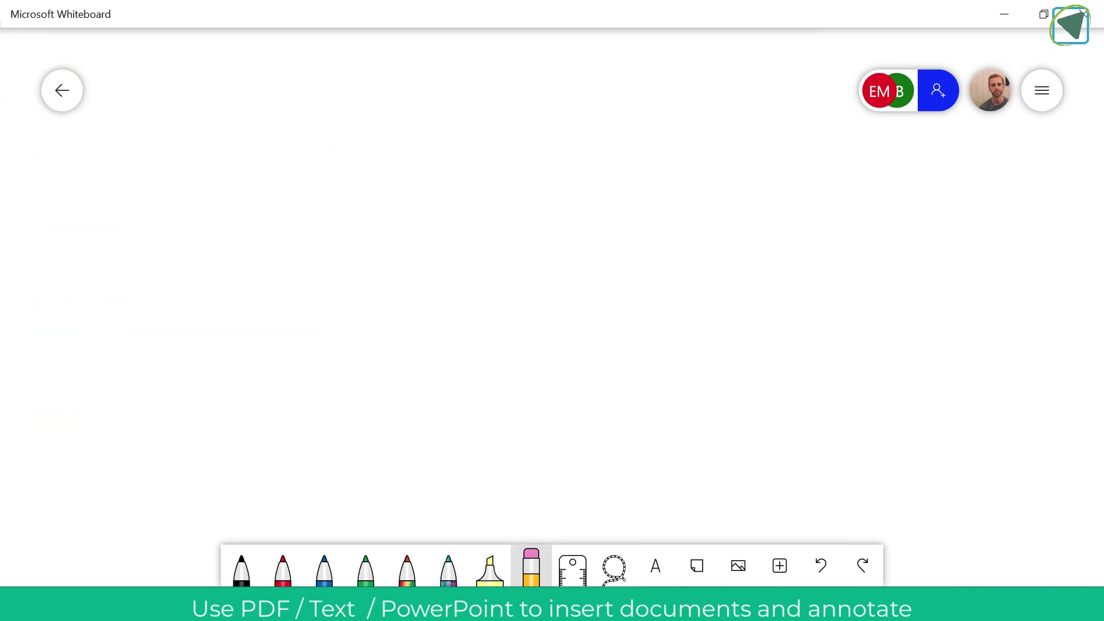
click(995, 318)
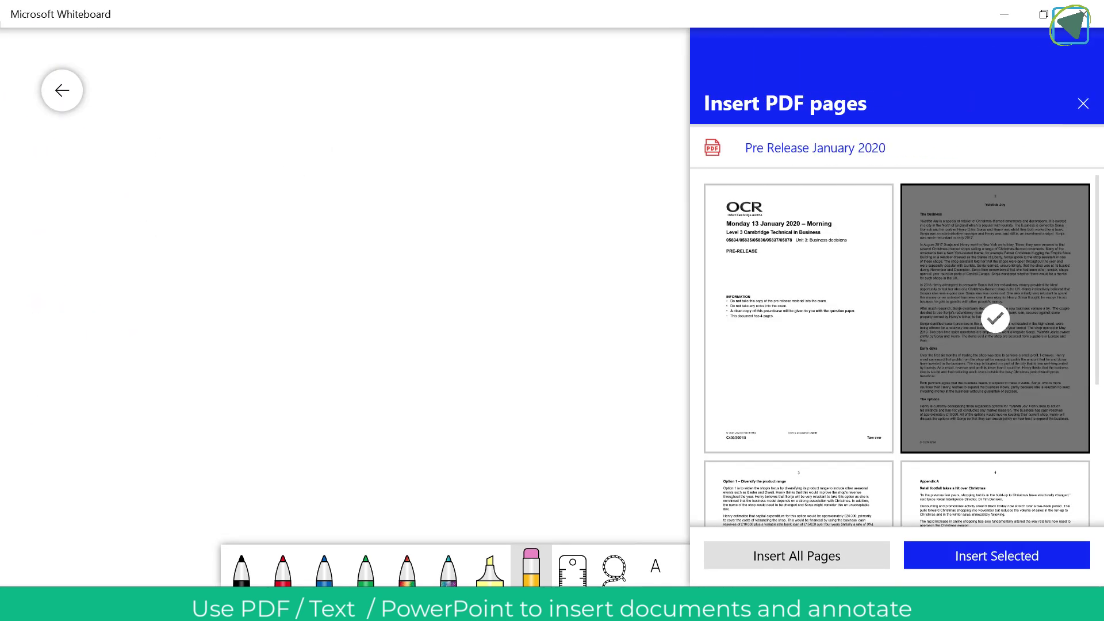
click(997, 556)
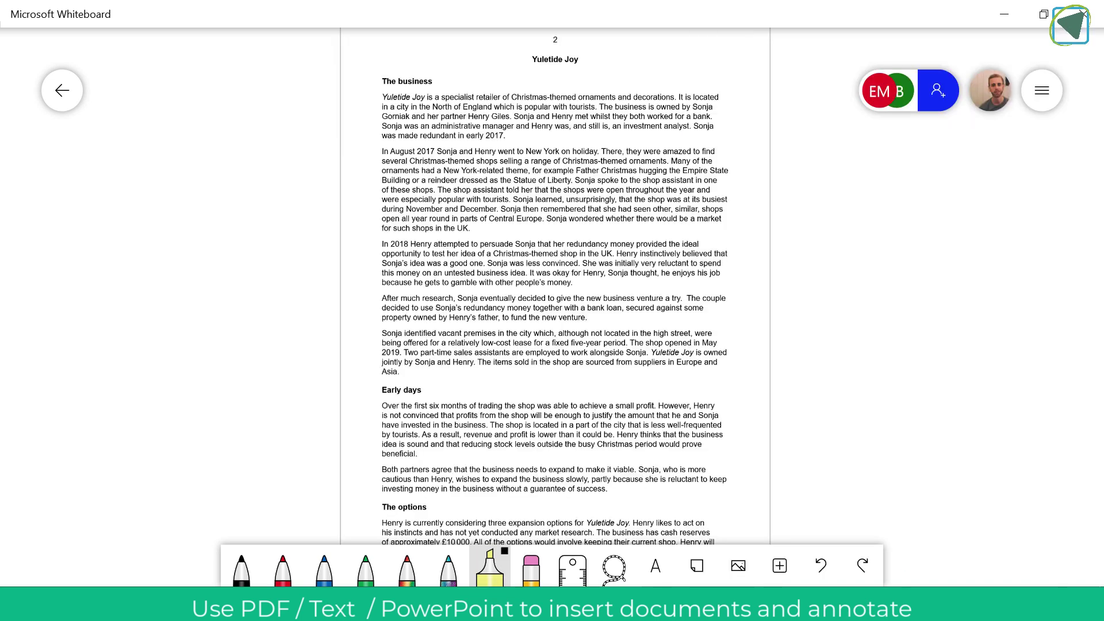
mouse_move(359, 112)
mouse_down()
mouse_move(442, 89)
mouse_move(712, 92)
mouse_up()
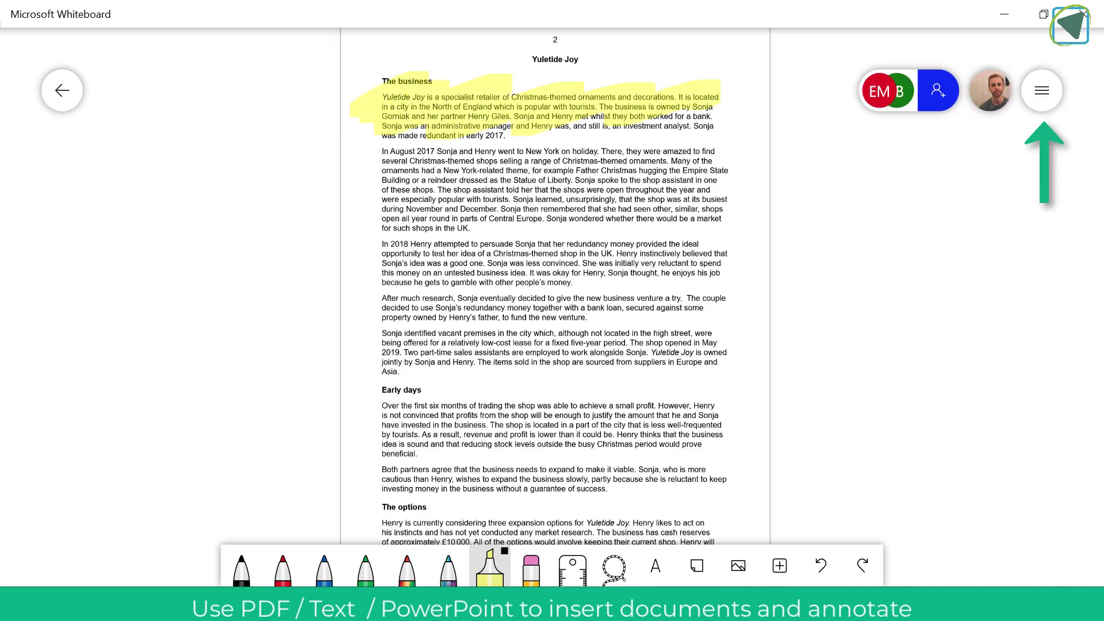
mouse_move(366, 244)
mouse_down()
mouse_move(420, 259)
mouse_move(598, 253)
mouse_up()
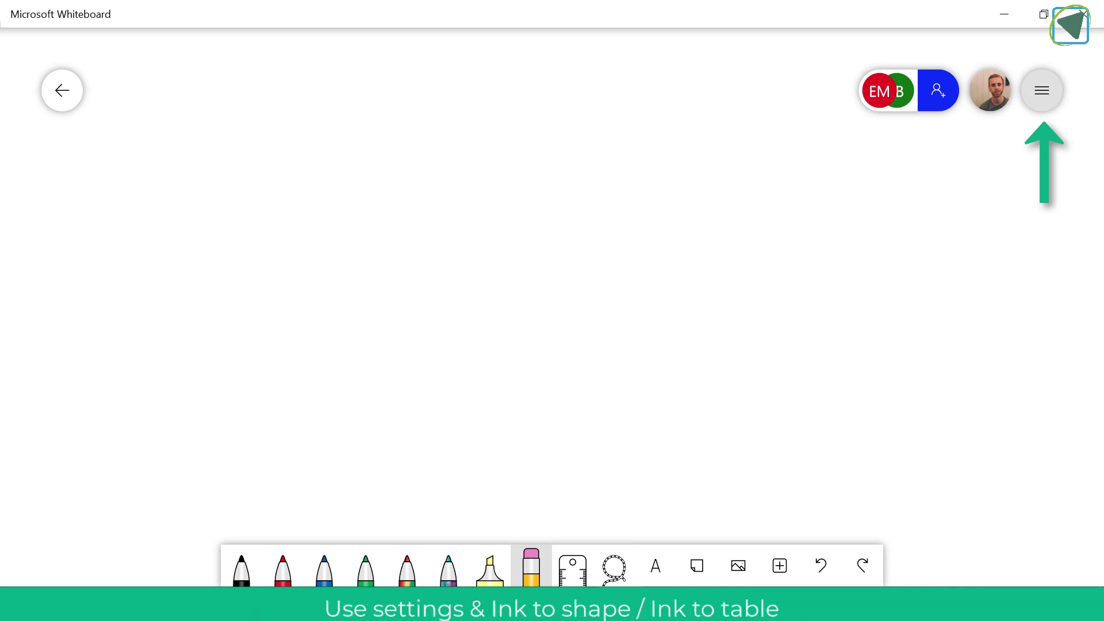
Step: Check the Ink to shape setting and draw a circle, a triangle and a square in a row with the black pen
click(1042, 90)
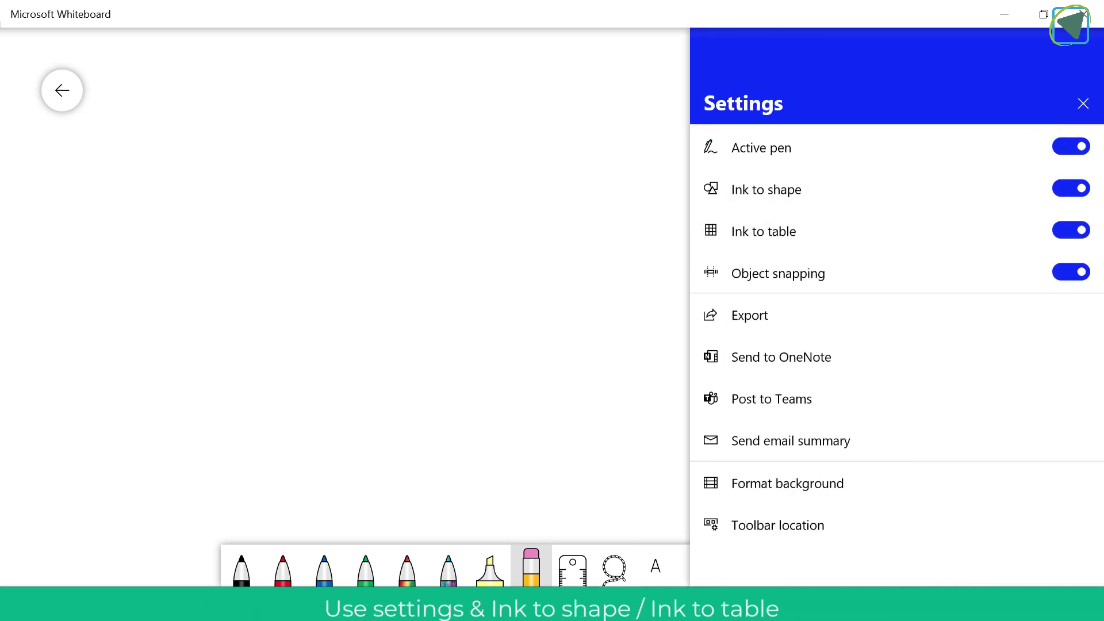
click(242, 566)
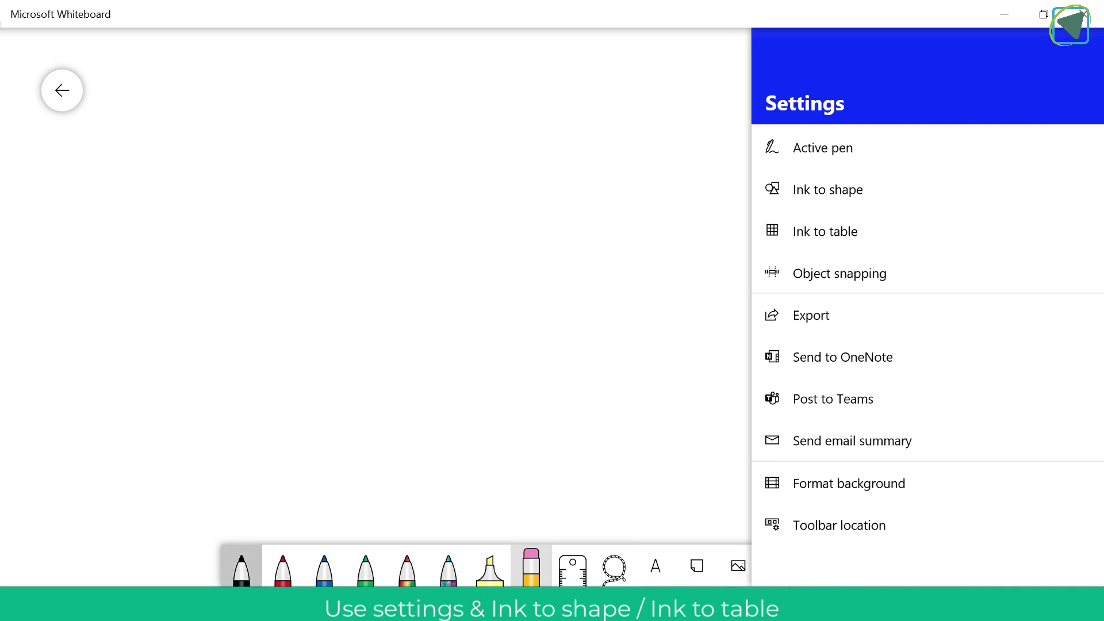
drag(420, 169, 411, 168)
mouse_move(520, 310)
mouse_down()
mouse_move(638, 318)
mouse_move(499, 308)
mouse_up()
mouse_move(771, 148)
mouse_down()
mouse_move(918, 287)
mouse_move(765, 155)
mouse_up()
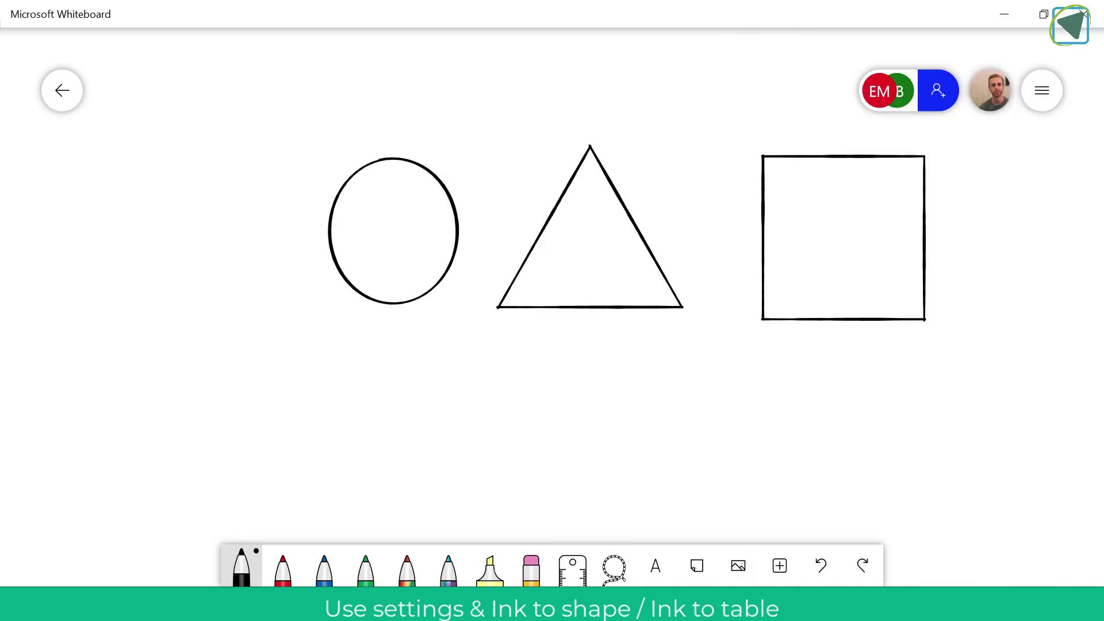
Step: Draw a square below the shapes and a horizontal line across it to form a table with Ink to table
drag(575, 403, 528, 195)
mouse_move(456, 227)
mouse_down()
mouse_move(452, 419)
mouse_move(457, 225)
mouse_up()
drag(460, 285, 660, 286)
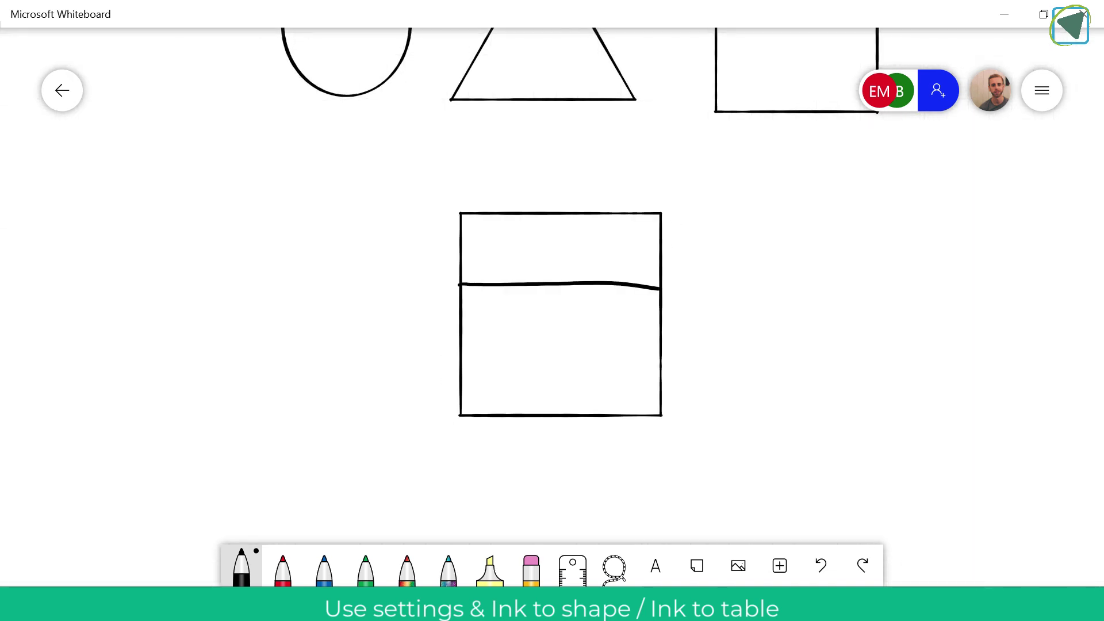
Step: Expand the ink table to three columns and three rows
click(524, 176)
click(524, 176)
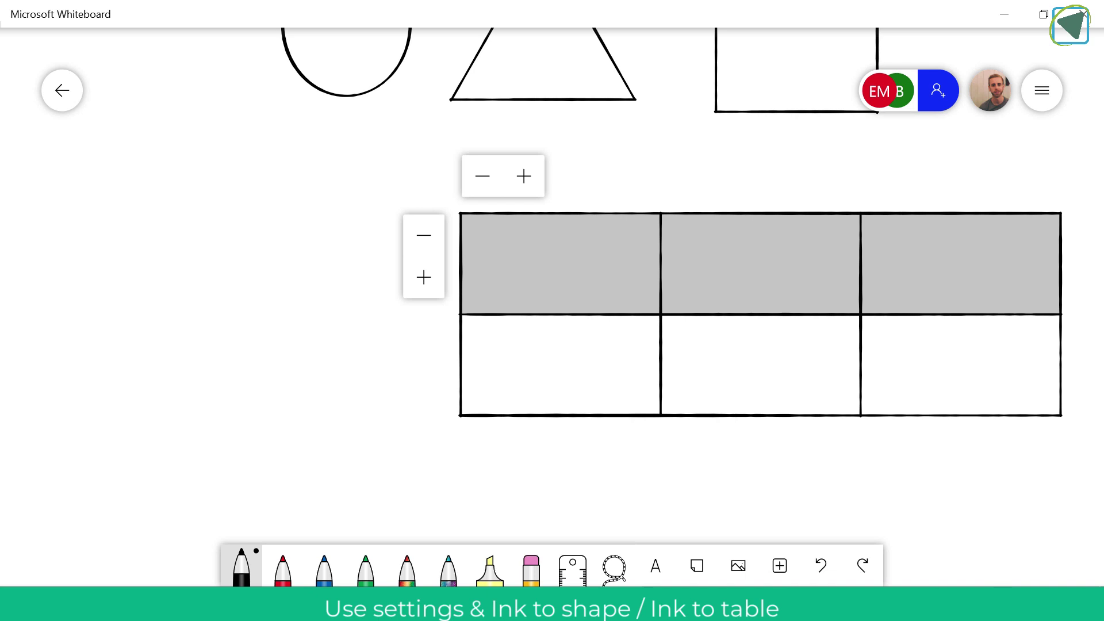
click(423, 277)
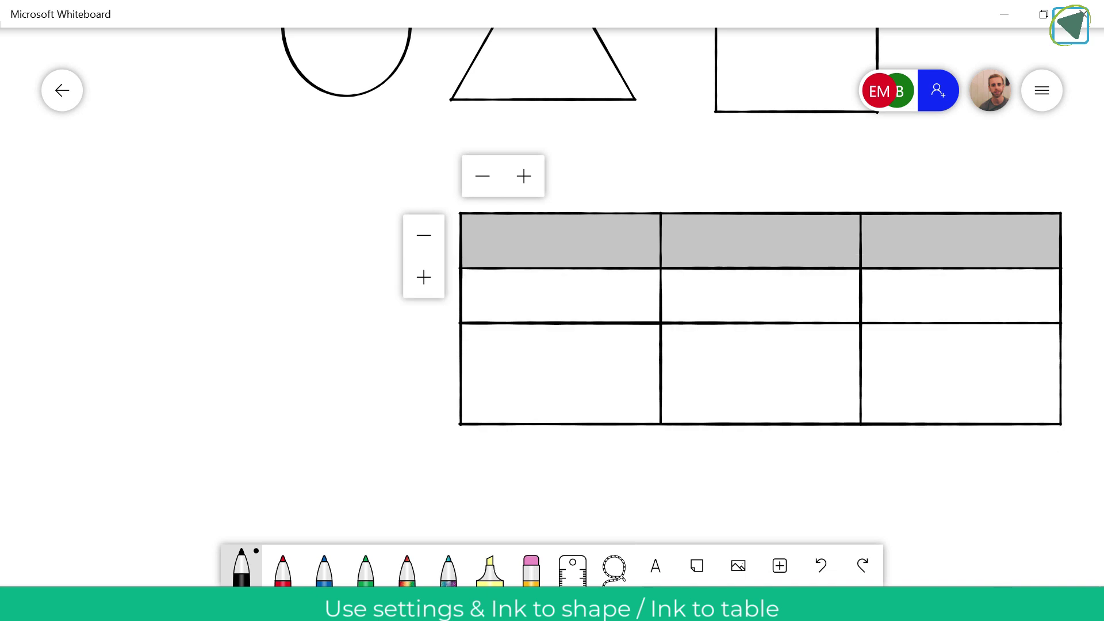
Step: Move the table to the left beneath the circle and triangle, shrink it proportionally, and deselect it
click(761, 319)
drag(760, 319, 542, 306)
drag(851, 419, 767, 389)
key(Escape)
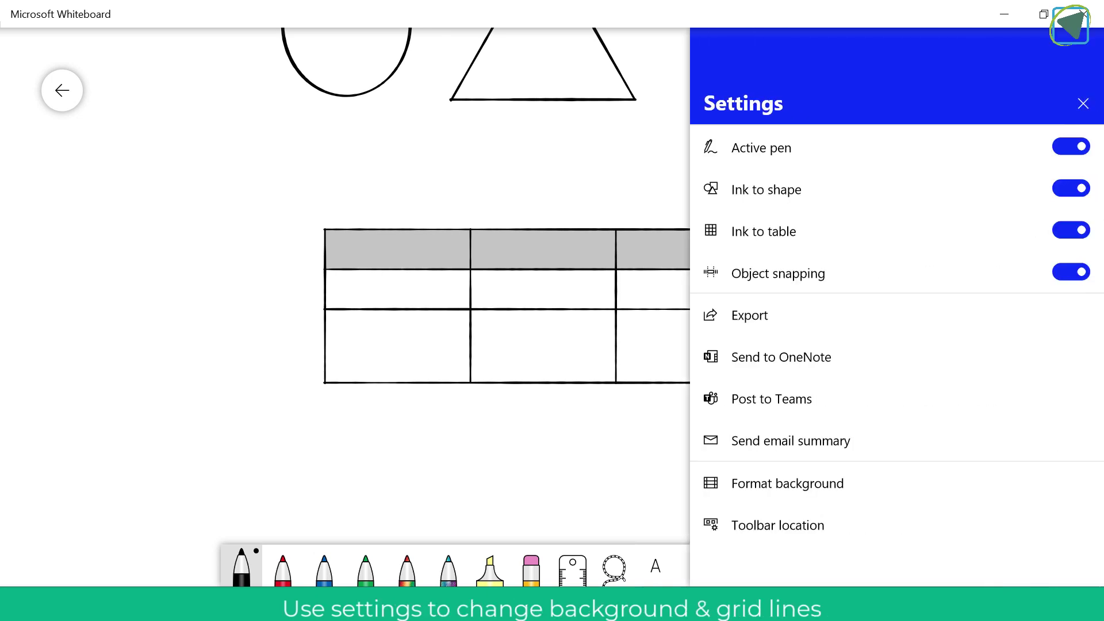
Step: Try a yellow board background, and set it to light blue with the Square grid
click(787, 484)
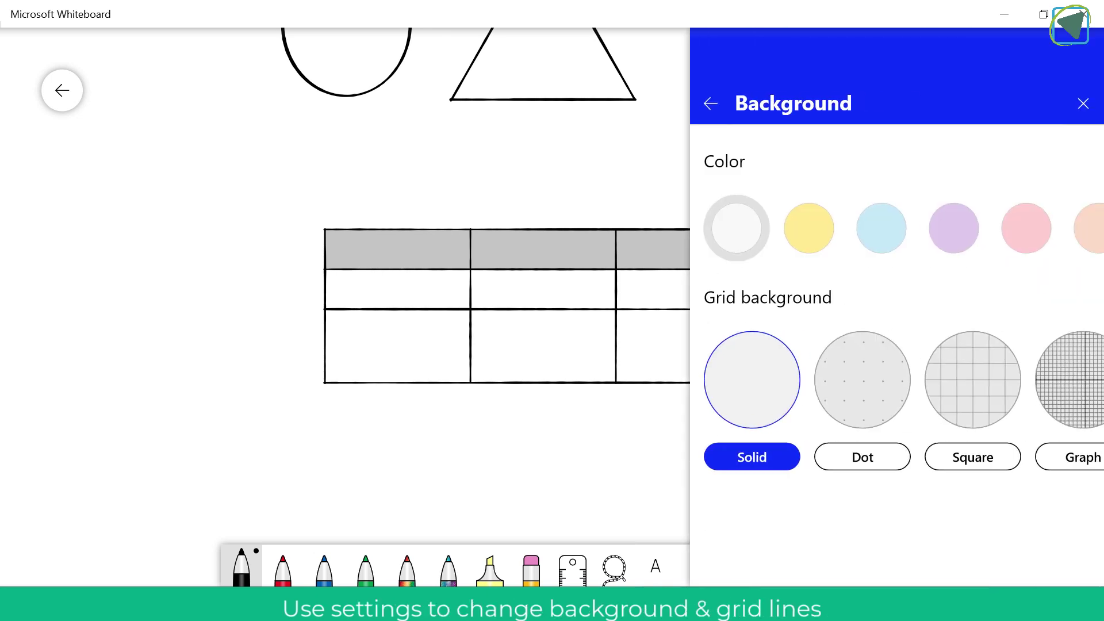
click(809, 227)
click(973, 457)
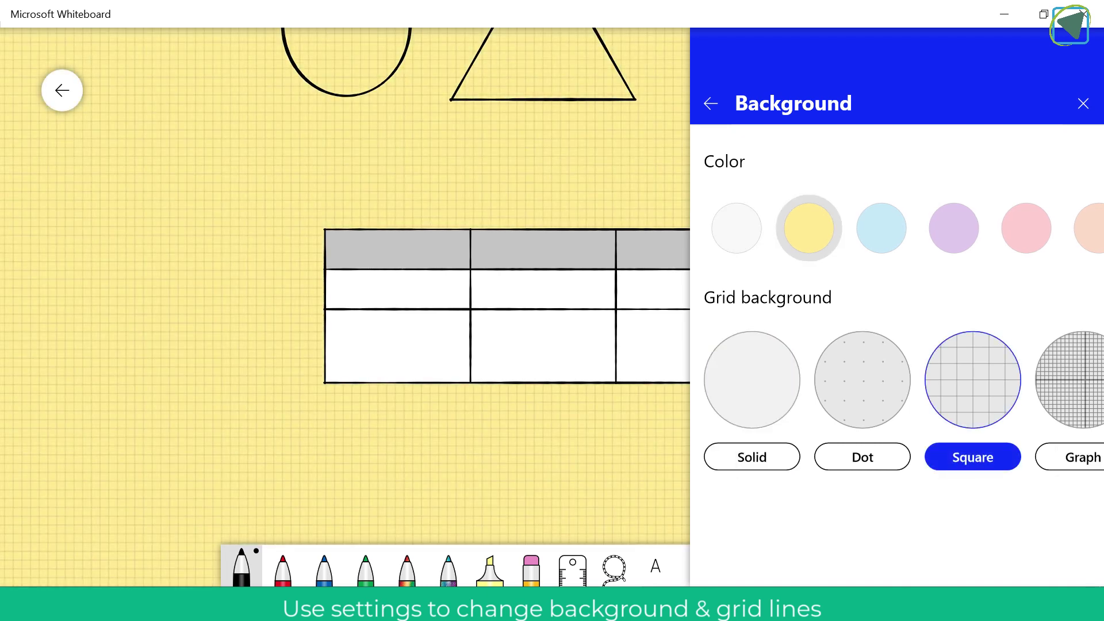
click(881, 228)
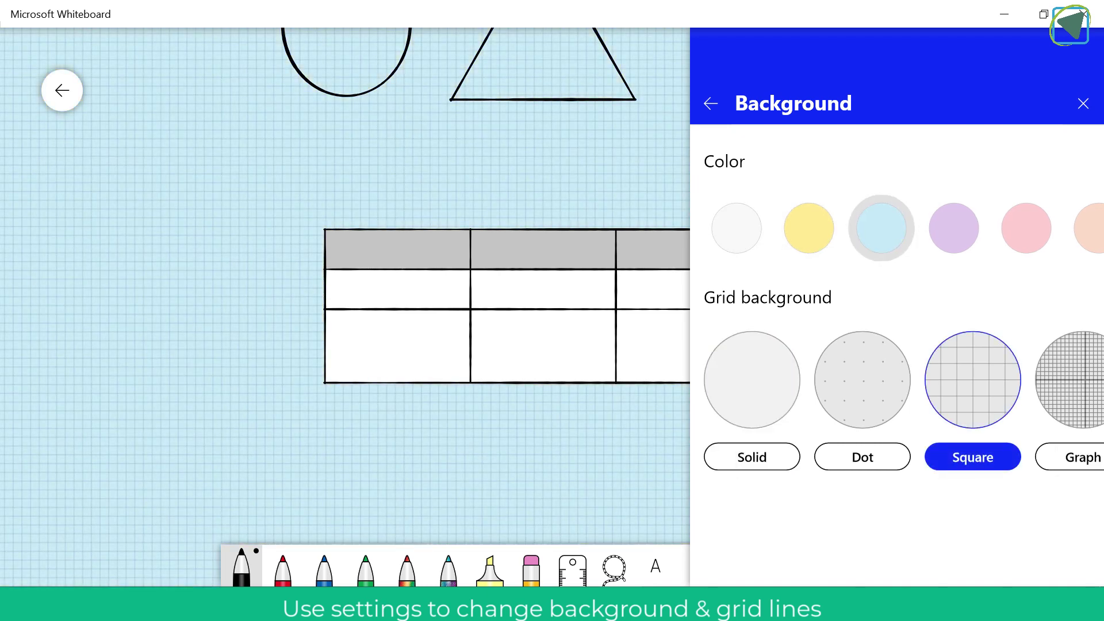
click(711, 103)
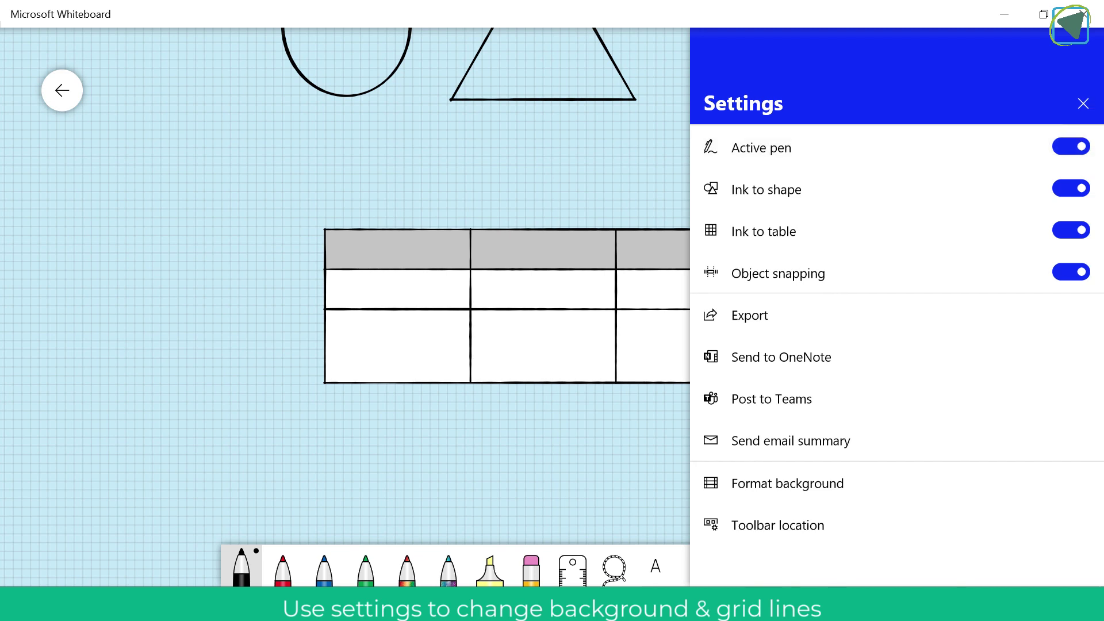
Step: Look at the image formats available for exporting the board
click(1084, 104)
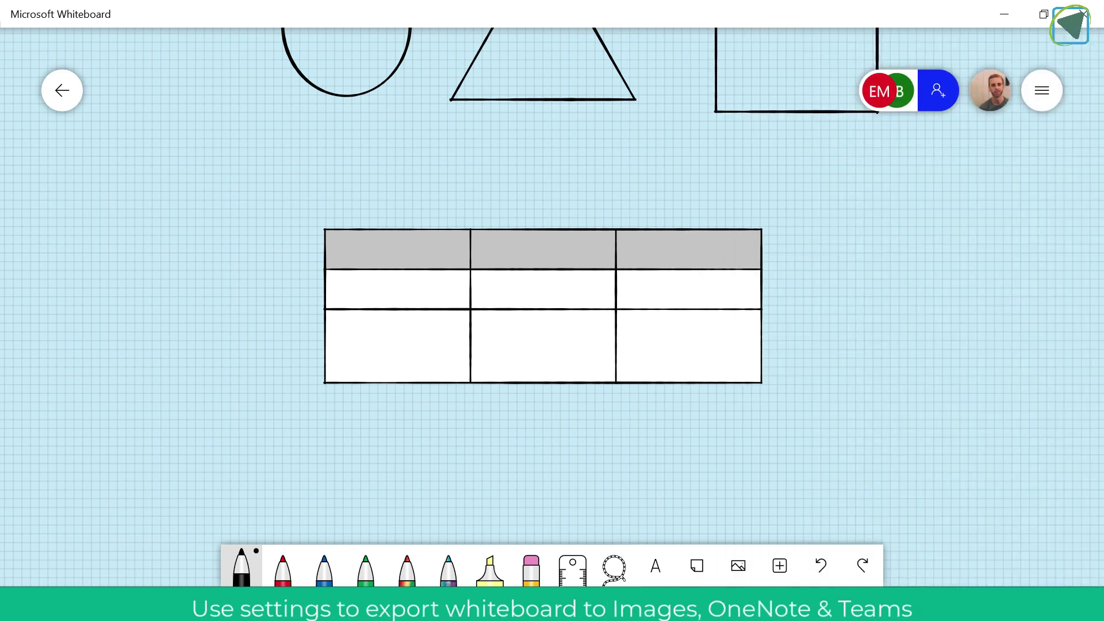
scroll(553, 307, down, 4)
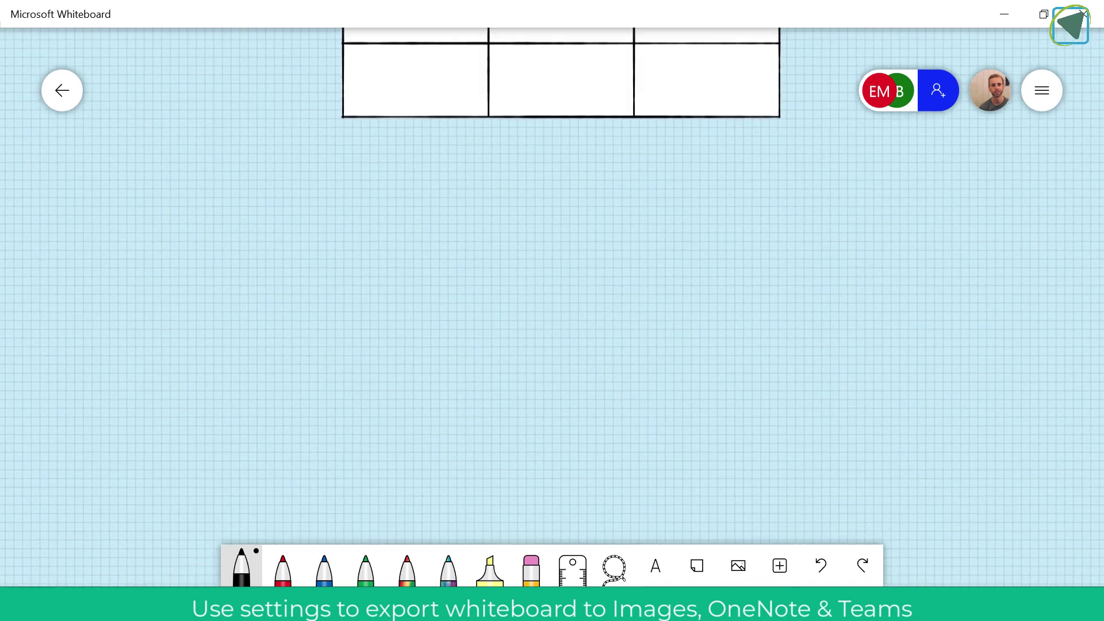
scroll(553, 307, up, 1)
click(1042, 90)
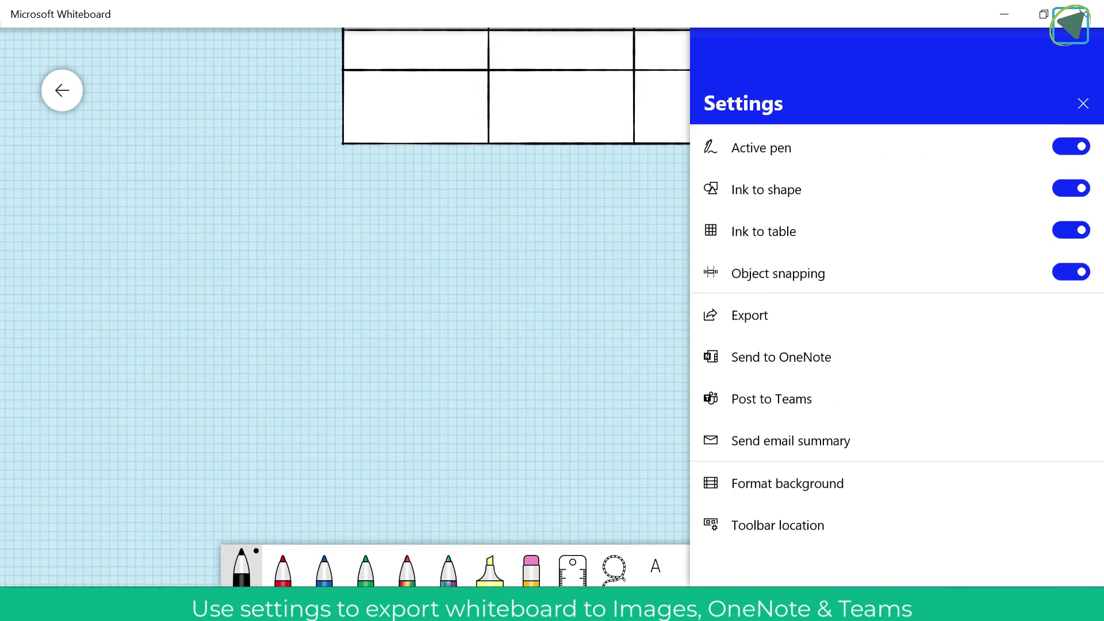
click(750, 316)
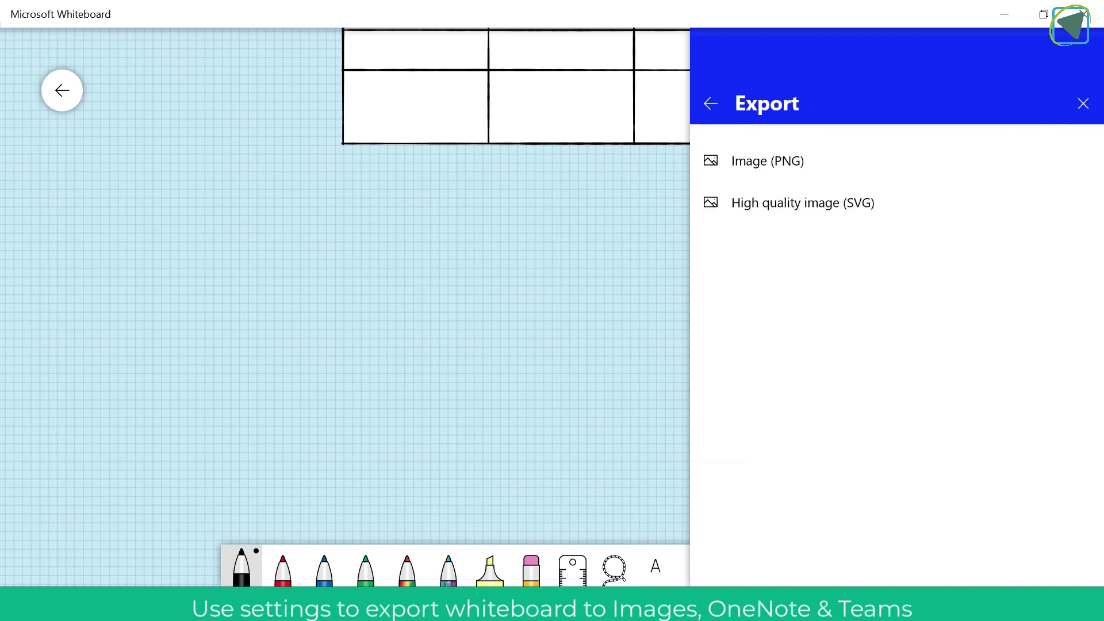
click(711, 104)
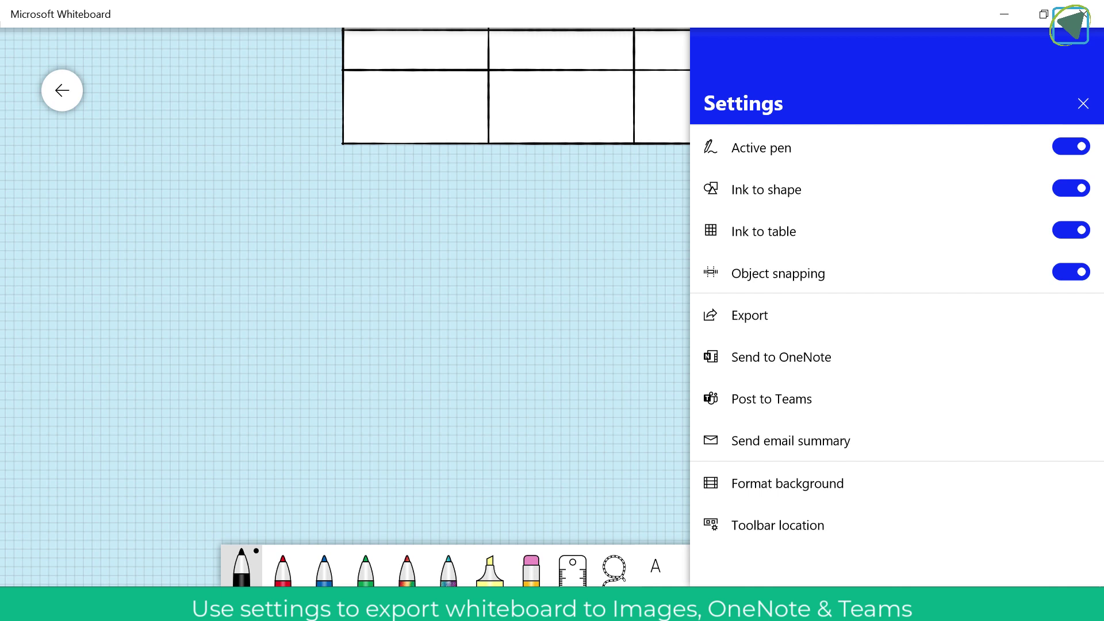
Step: Check which OneNote notebooks and Teams the board can be sent to, and close the settings
click(781, 357)
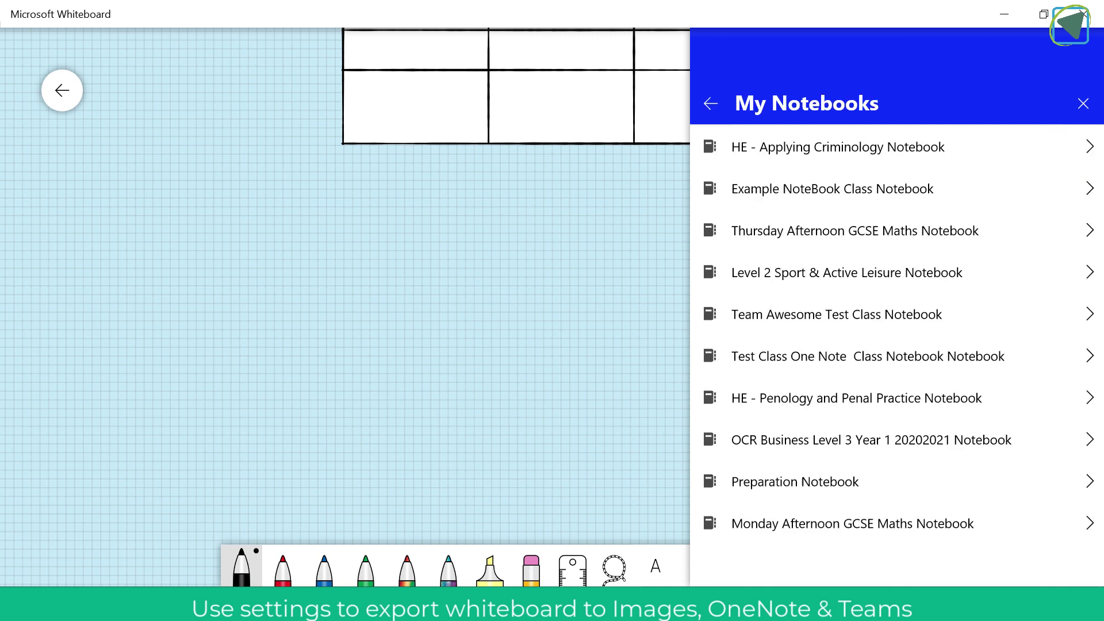
click(711, 103)
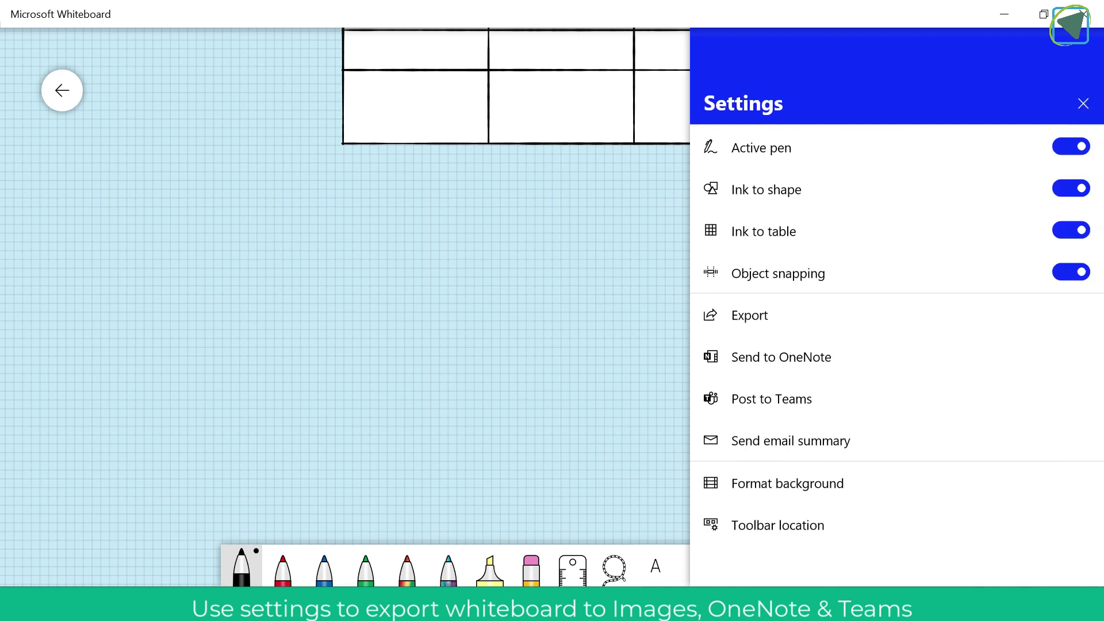
click(771, 399)
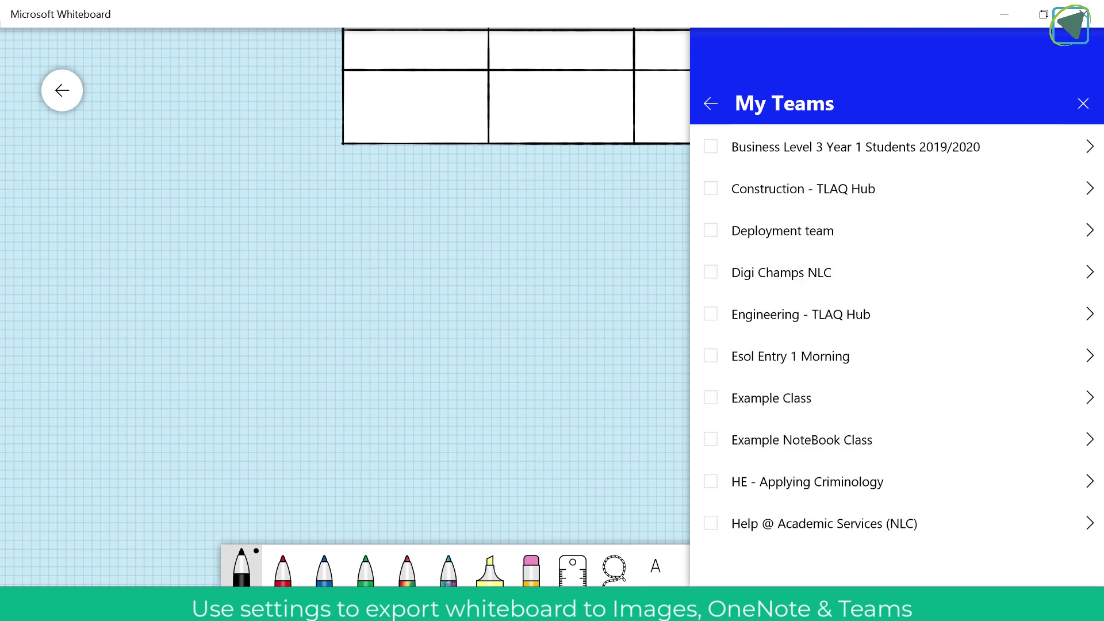
click(711, 104)
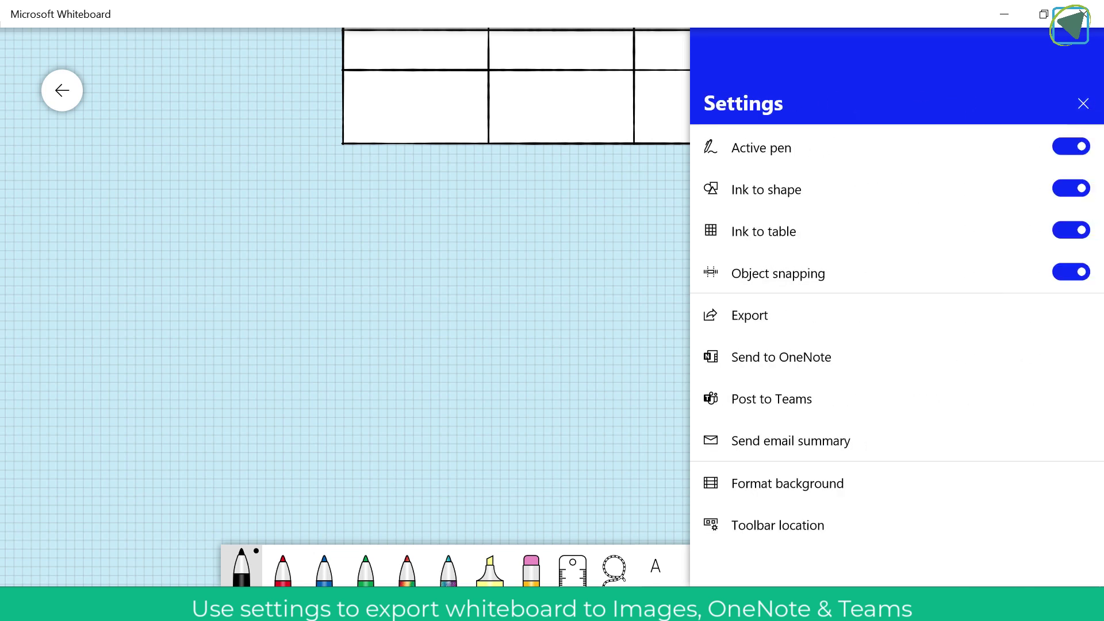
click(1084, 104)
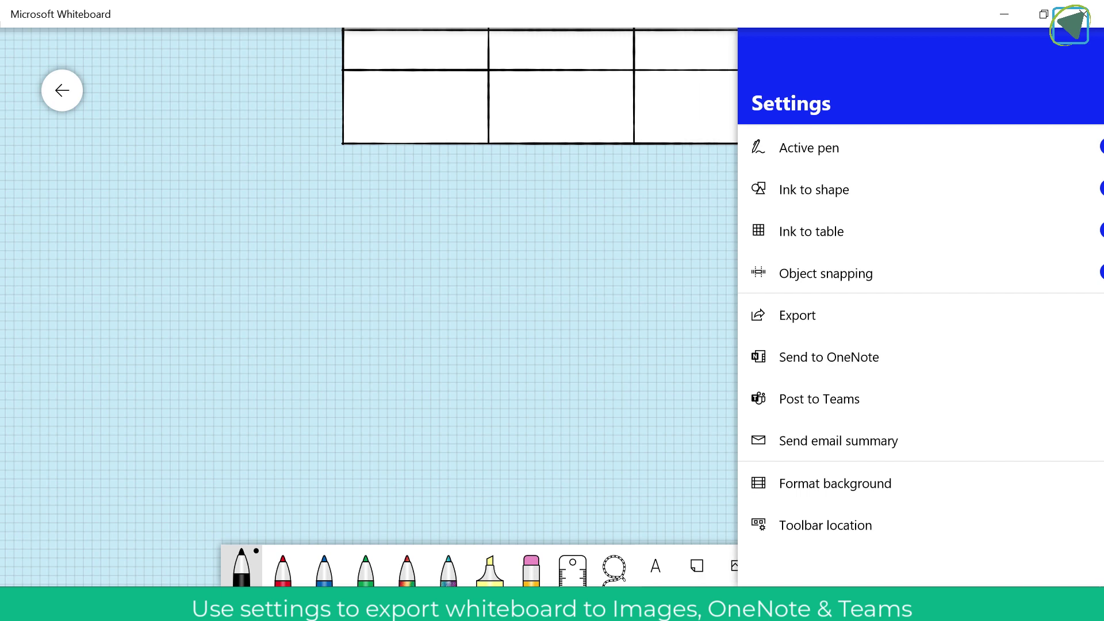
Step: Look at the invite contacts and the roster's options for managing the first participant
click(938, 90)
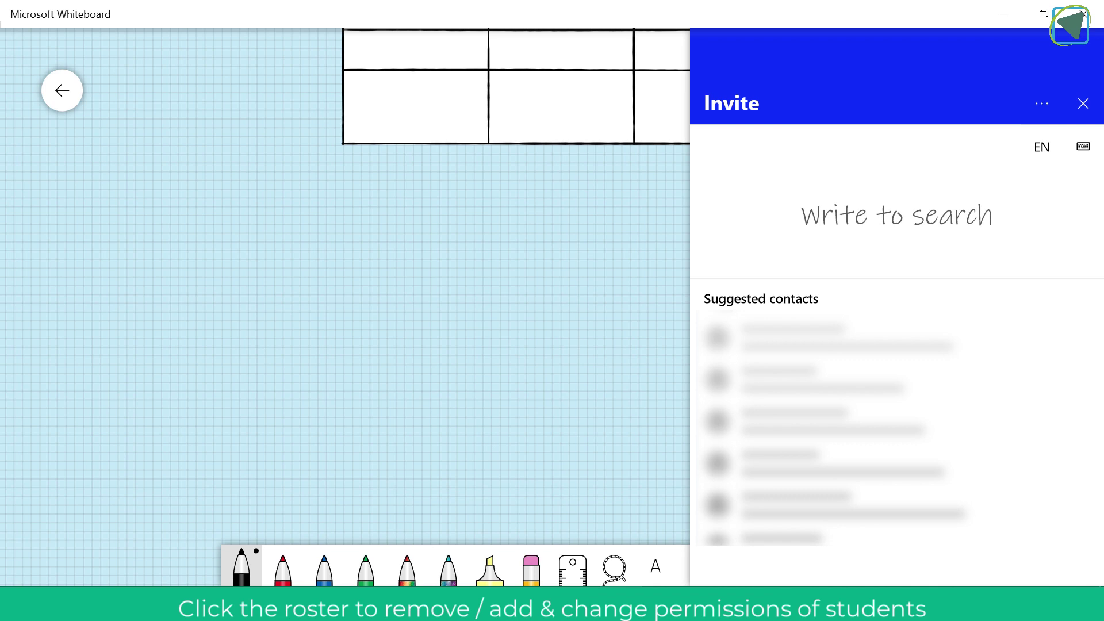
key(Escape)
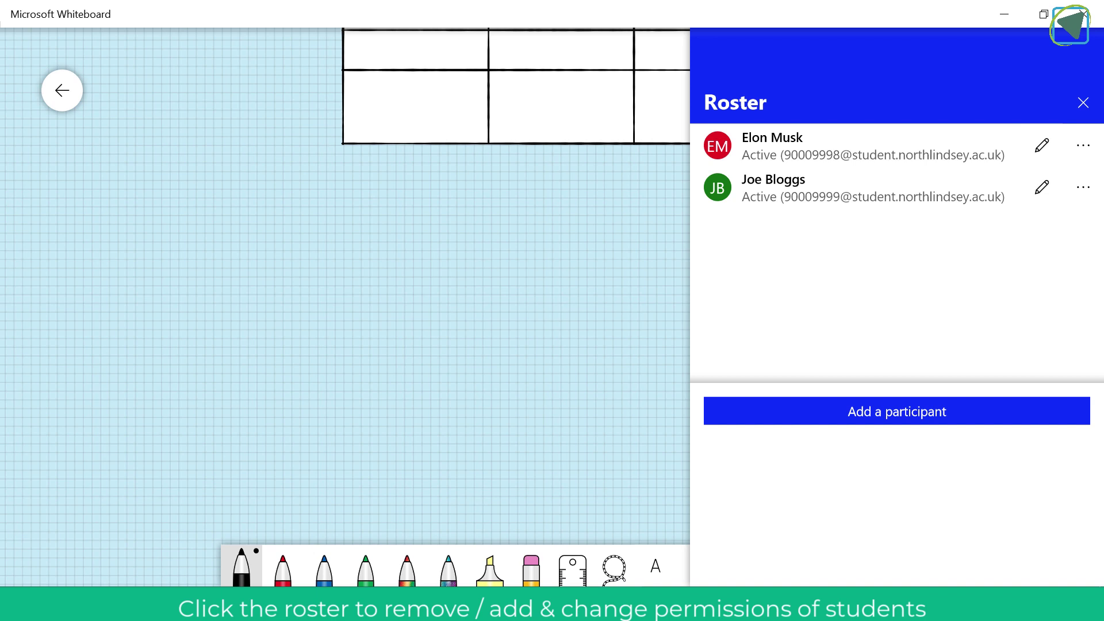
click(1083, 145)
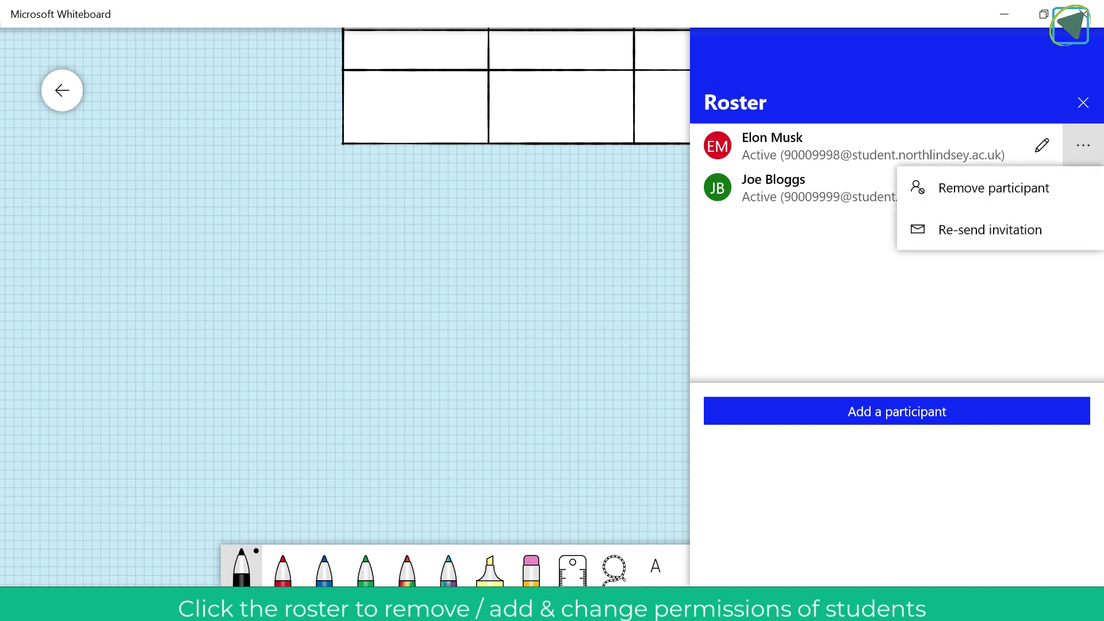
key(Escape)
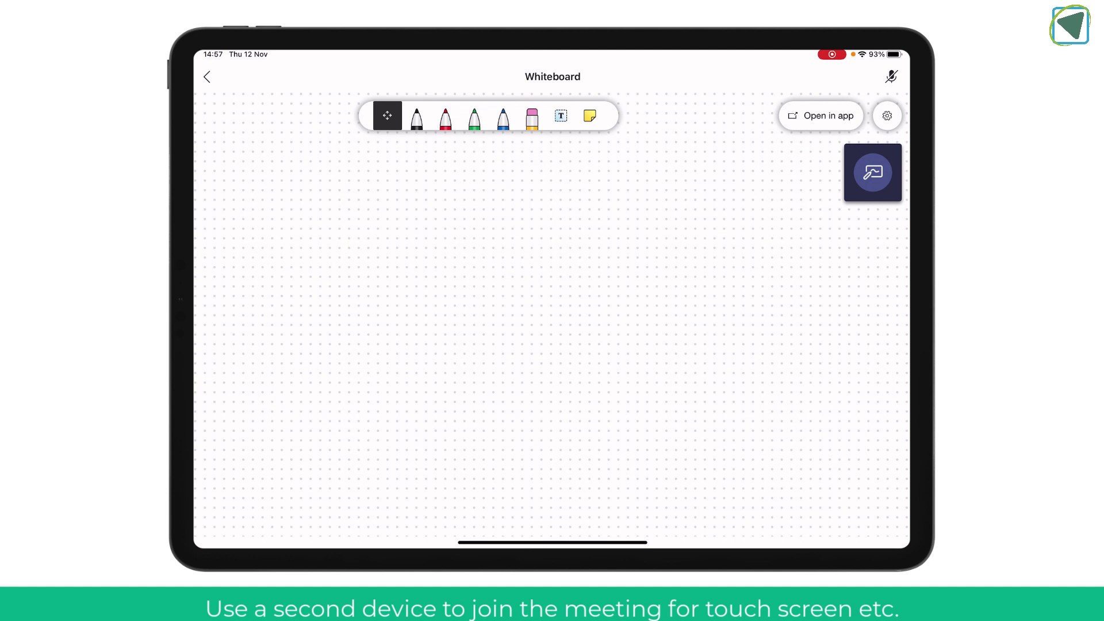
Step: Switch to the tablet's Teams whiteboard, handwrite "hello" with the black pen, underline it, and add more underlined handwriting beside it
click(417, 117)
mouse_move(422, 236)
mouse_down()
mouse_move(458, 291)
mouse_move(508, 276)
mouse_up()
drag(434, 325, 528, 289)
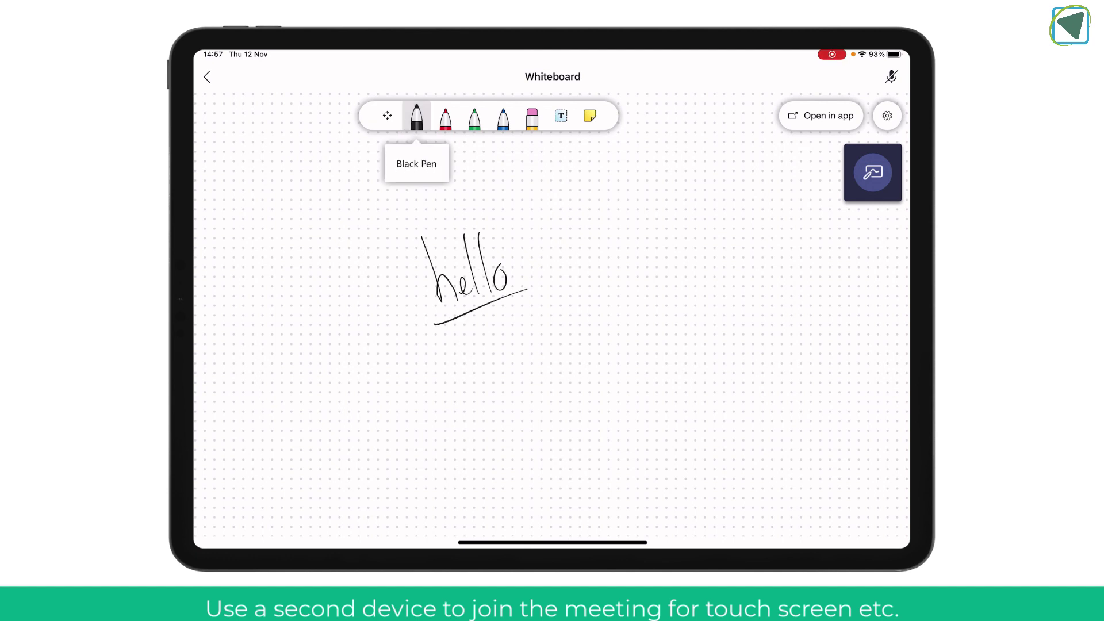
drag(529, 244, 592, 231)
drag(575, 223, 586, 251)
drag(637, 201, 639, 247)
drag(627, 229, 650, 228)
drag(656, 230, 653, 245)
drag(670, 221, 661, 244)
drag(676, 217, 674, 244)
drag(664, 228, 696, 228)
drag(631, 254, 699, 253)
Step: Open the board in the full Whiteboard app and insert a picture of a desktop computer
click(820, 115)
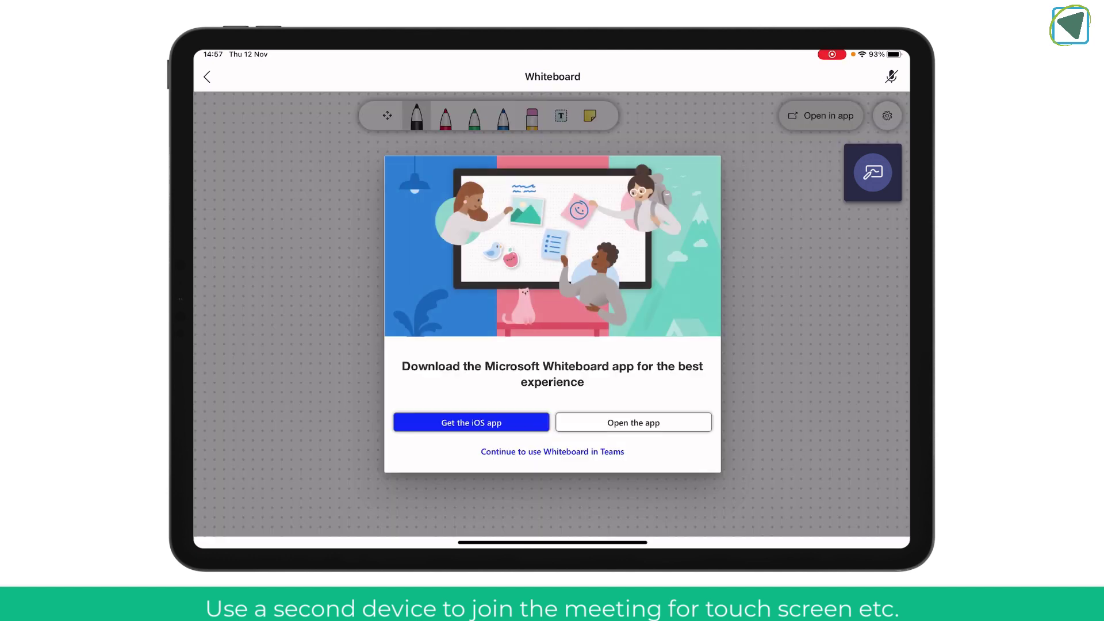
click(633, 422)
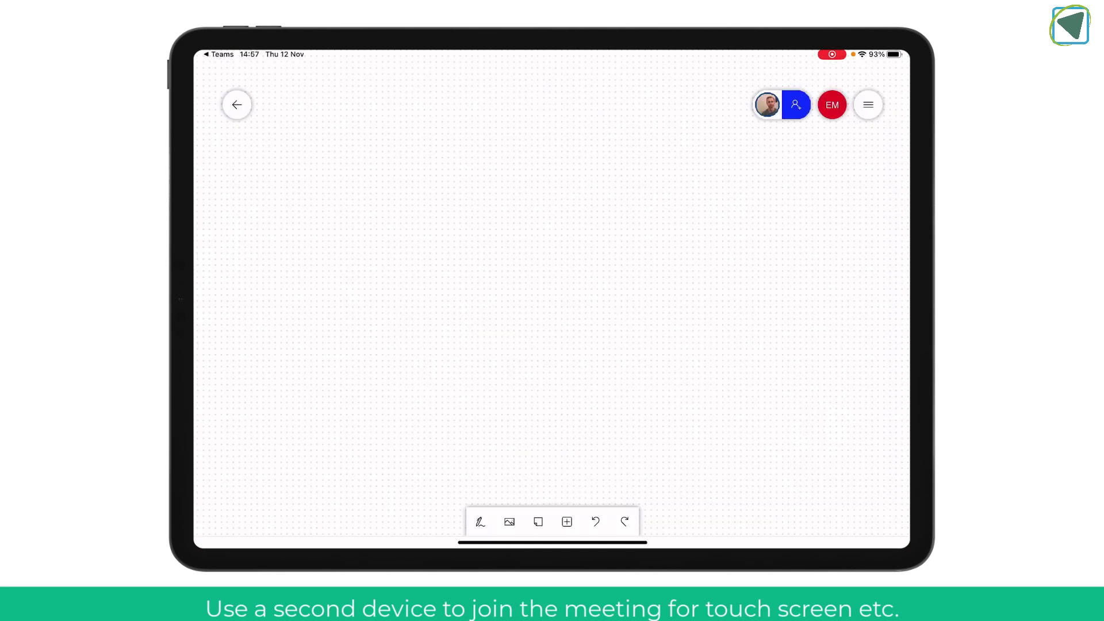
click(567, 522)
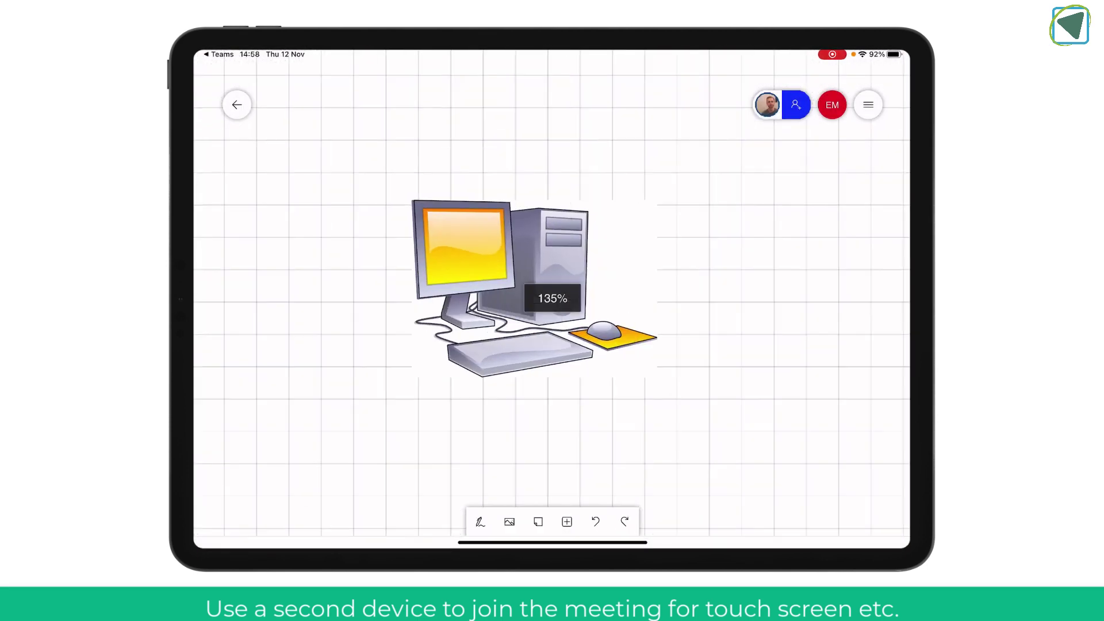
Step: Label the computer picture in black ink with pointer lines and the words "screen", "desktop tower" and "mouse", underlining screen and mouse
click(480, 521)
drag(451, 196, 480, 141)
drag(498, 112, 563, 124)
drag(495, 136, 580, 126)
mouse_move(575, 223)
mouse_down()
mouse_move(636, 186)
mouse_move(768, 216)
mouse_up()
drag(612, 355, 703, 305)
drag(707, 322, 796, 294)
drag(682, 356, 820, 314)
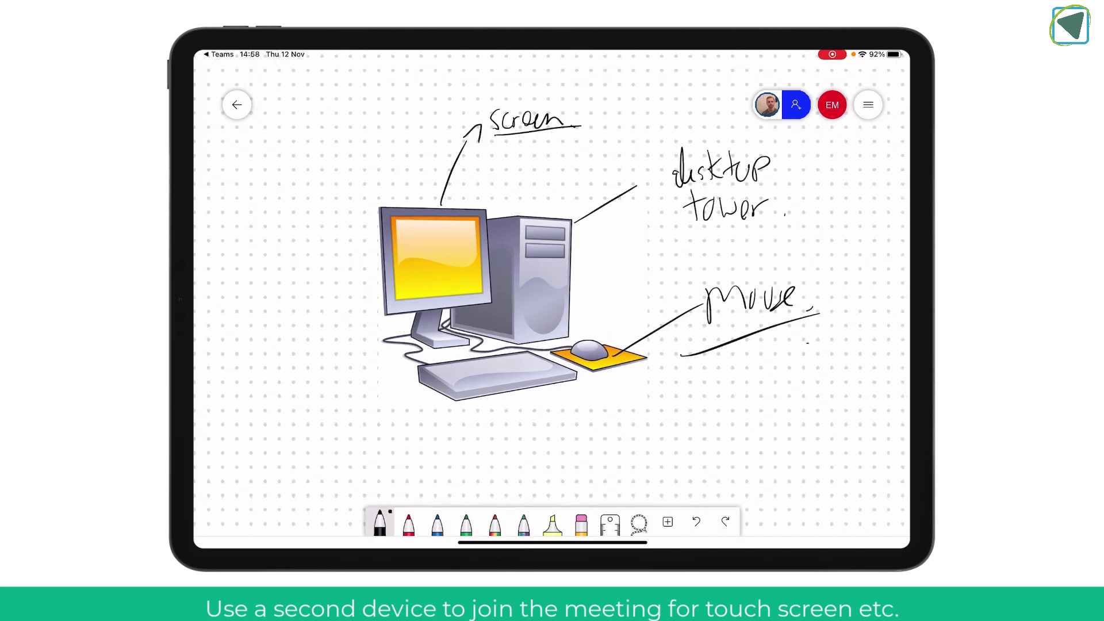